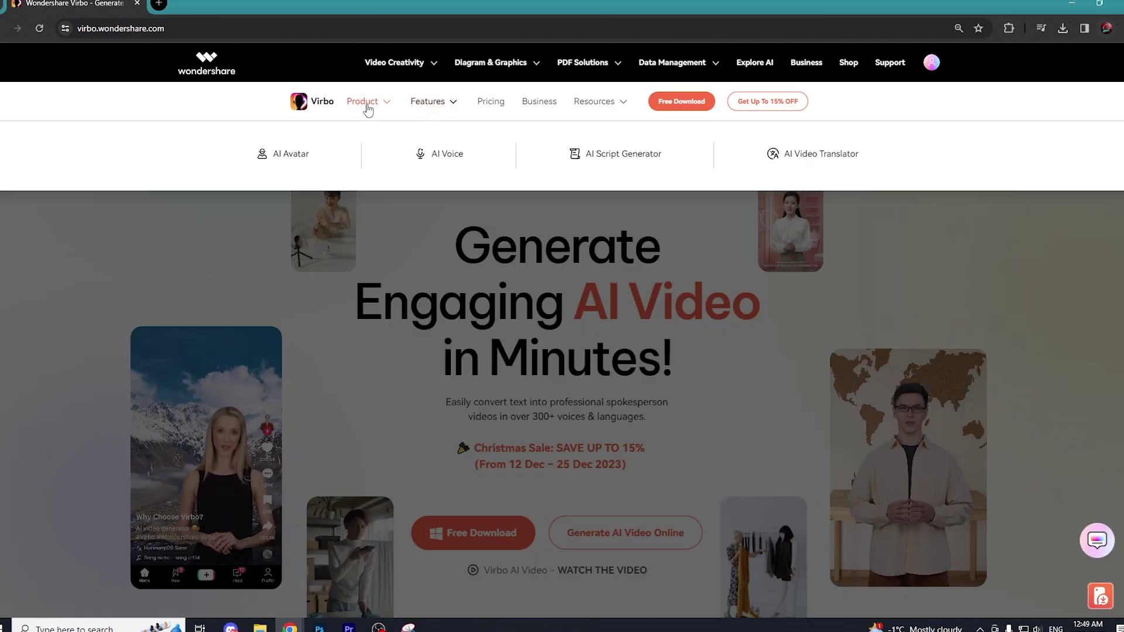
# Step: Look over the product and feature offerings on the Virbo website and open the online AI video generator
pyautogui.moveTo(365, 108)
pyautogui.moveTo(440, 107)
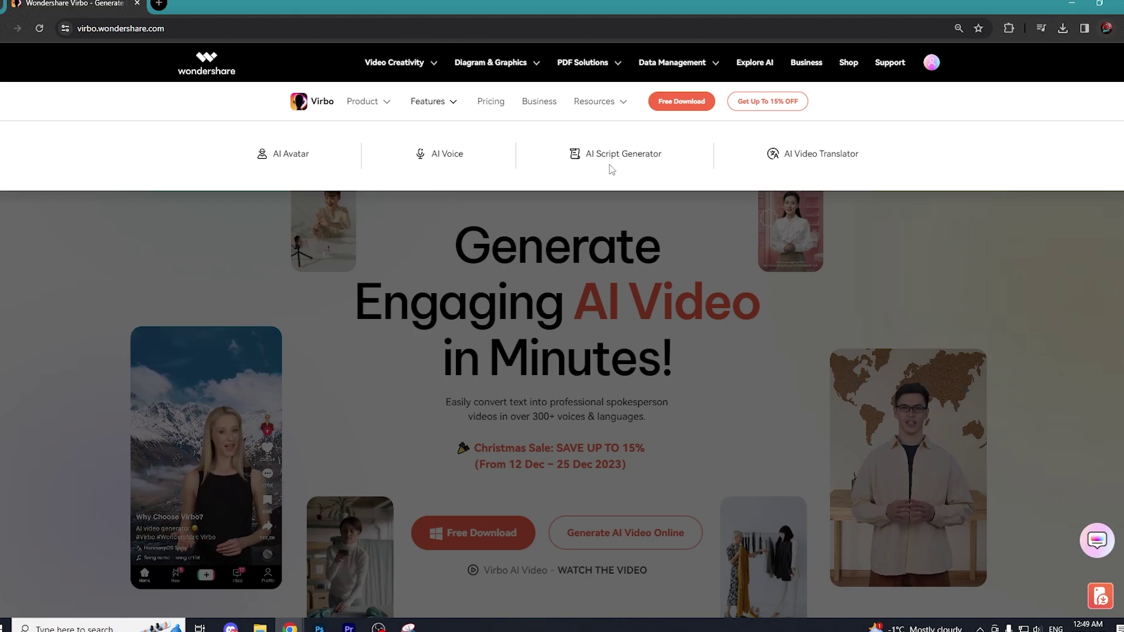
pyautogui.click(894, 295)
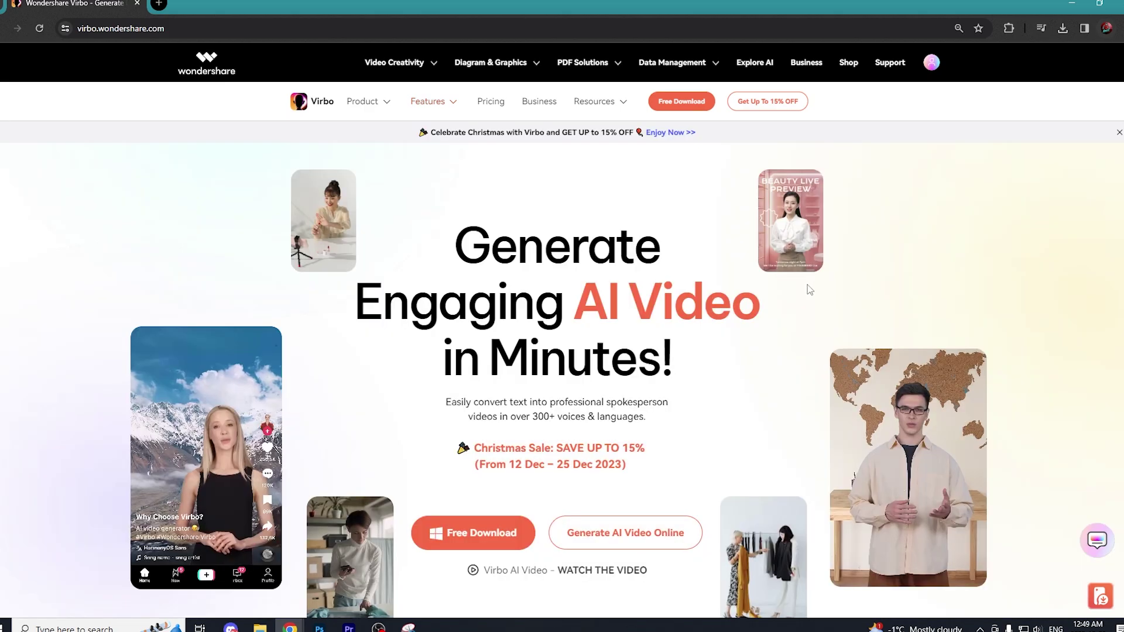
pyautogui.scroll(-3, 812, 290)
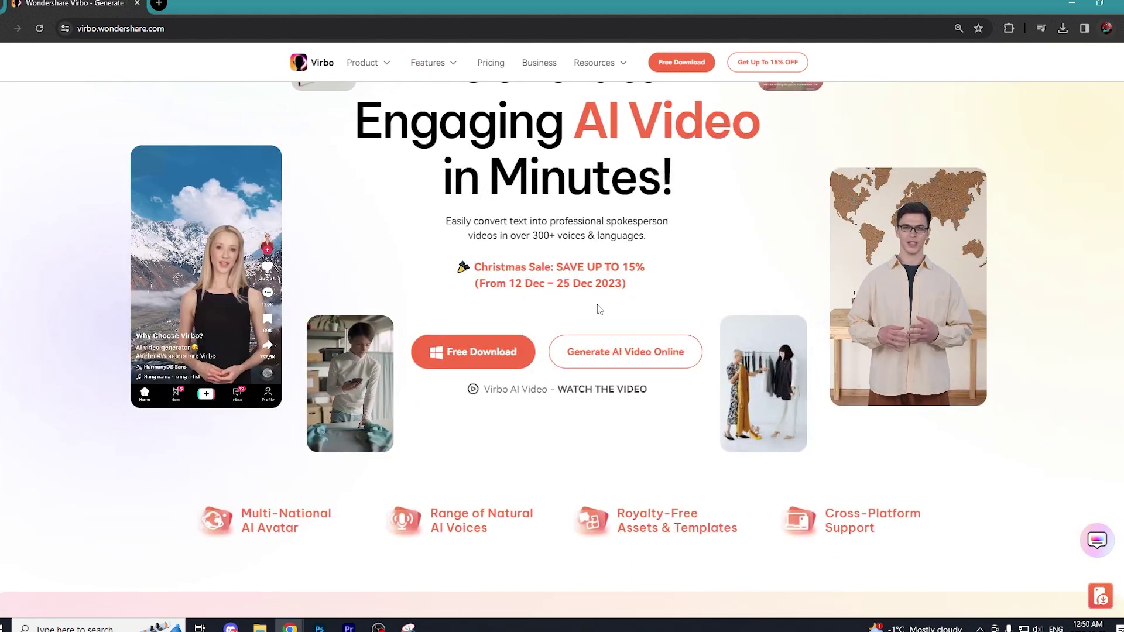
pyautogui.click(622, 366)
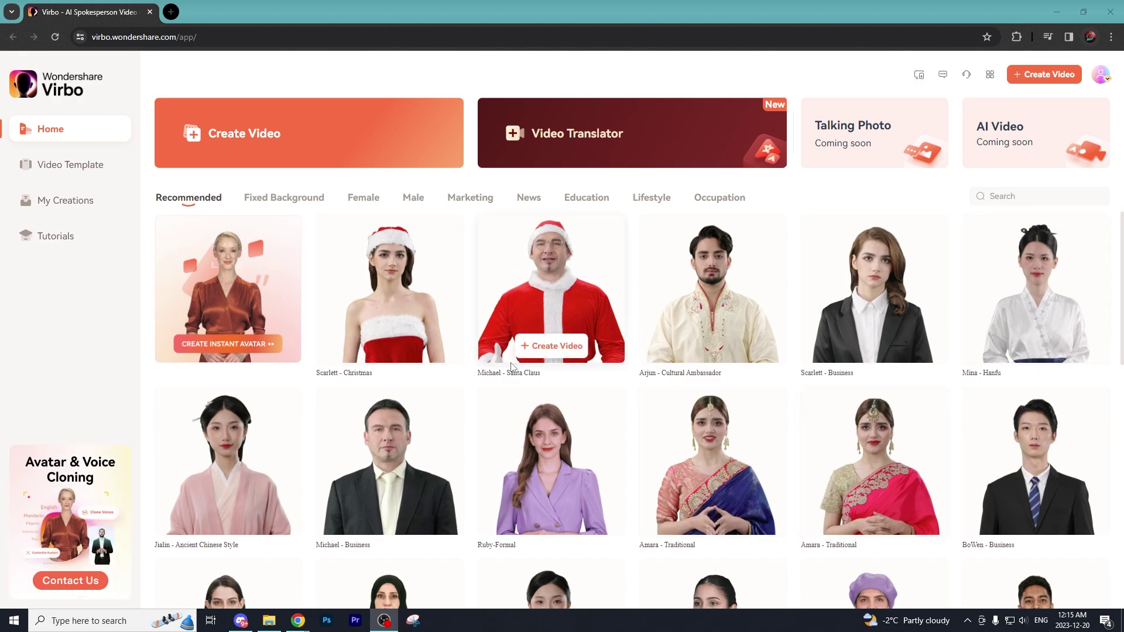
# Step: Look over the Virbo home page and open the Video Translator
pyautogui.moveTo(487, 347)
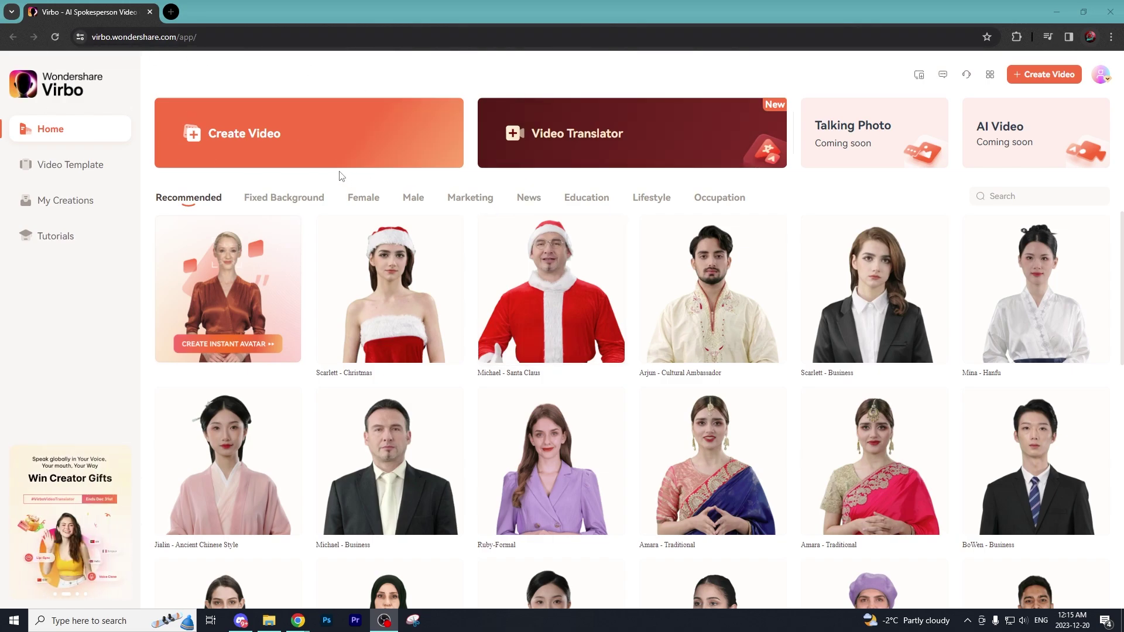
pyautogui.moveTo(672, 294)
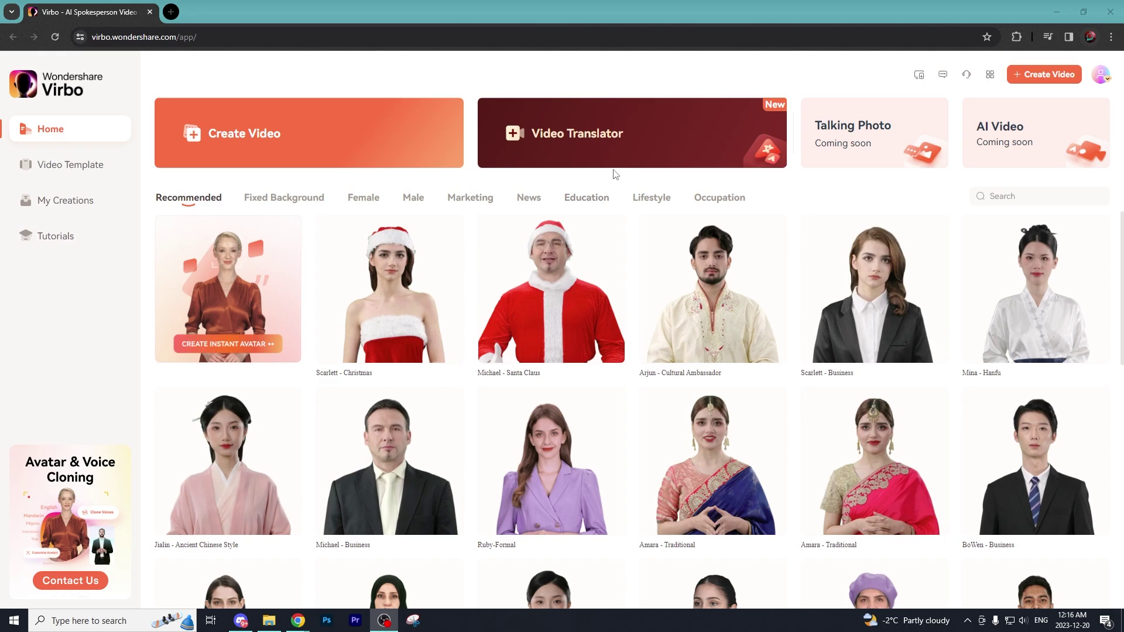
pyautogui.moveTo(550, 337)
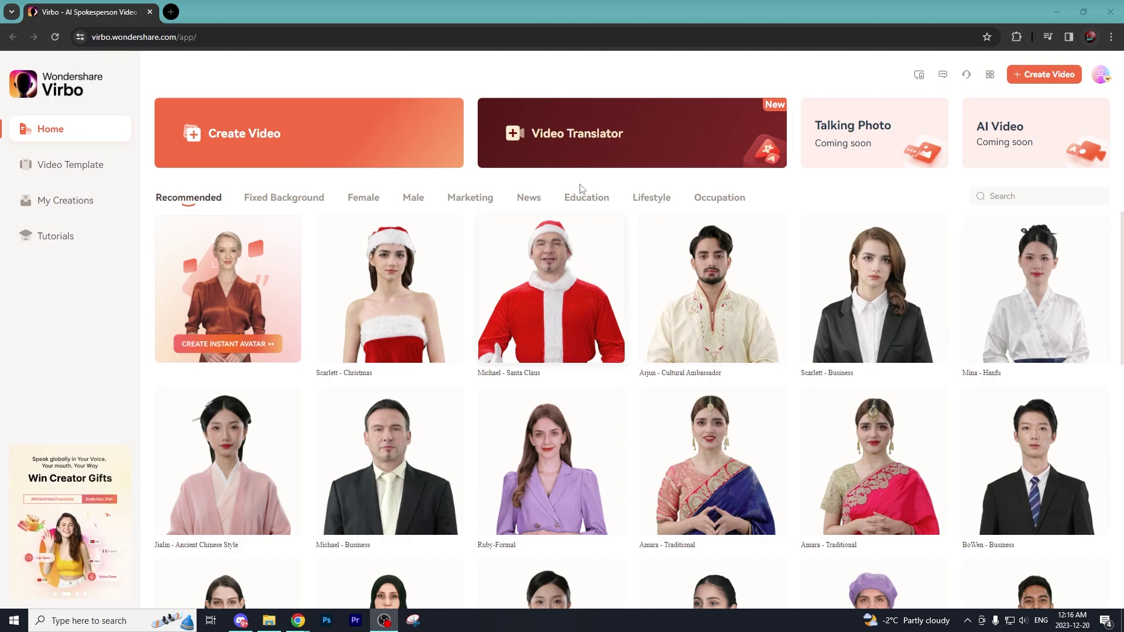
pyautogui.click(556, 139)
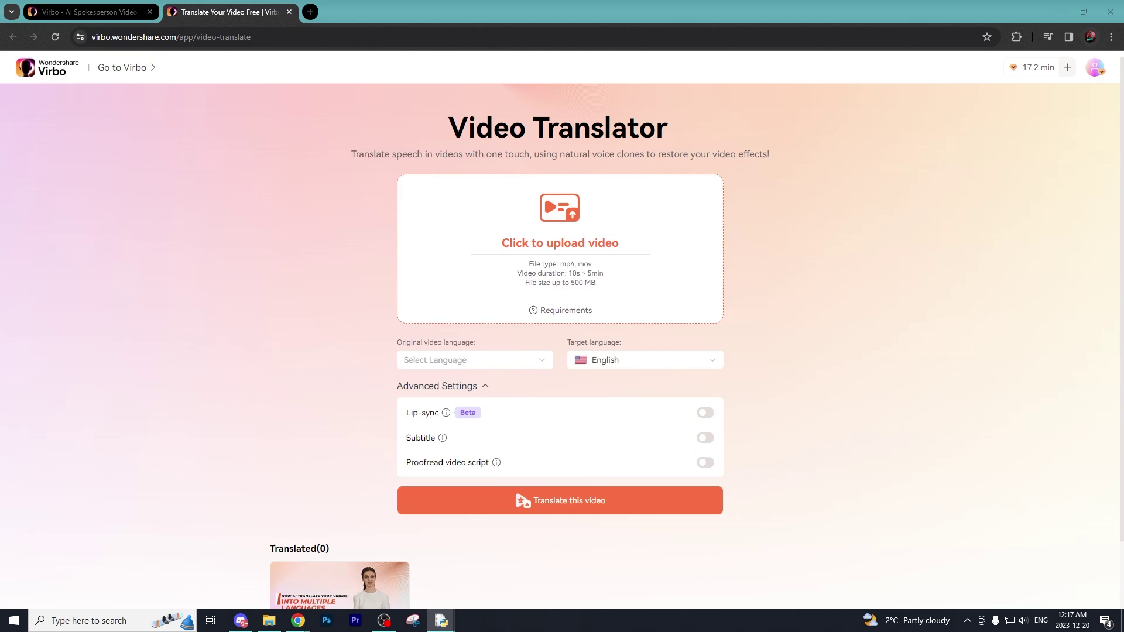
# Step: Upload aa.mp4 to the video translator and set the original video language to English
pyautogui.moveTo(445, 413)
pyautogui.moveTo(497, 469)
pyautogui.click(269, 620)
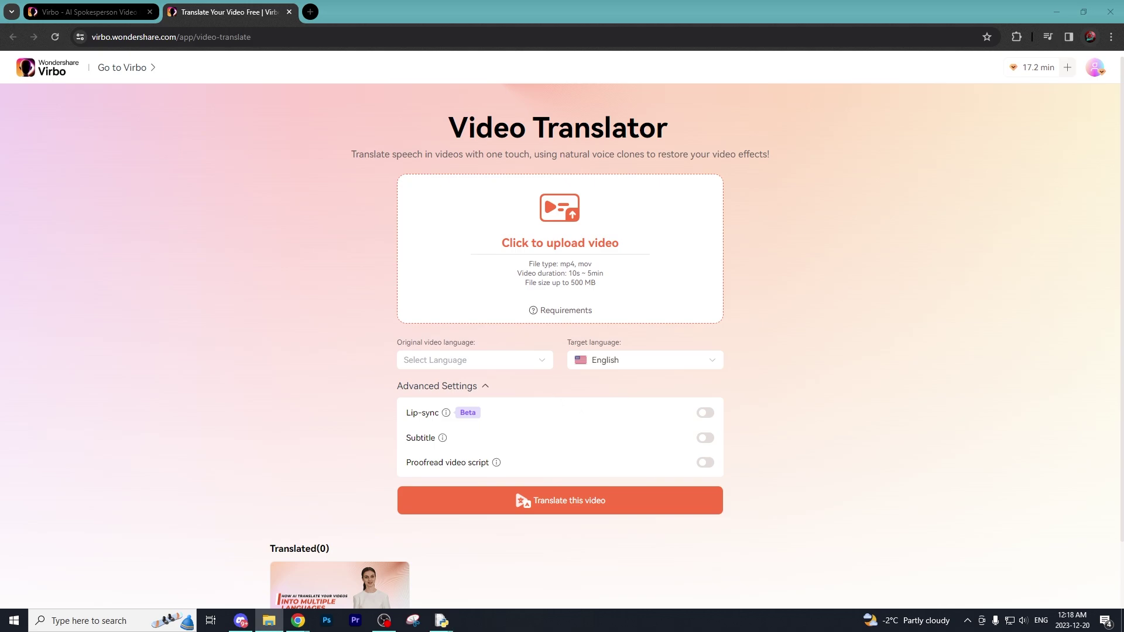
pyautogui.moveTo(0, 258); pyautogui.dragTo(565, 264)
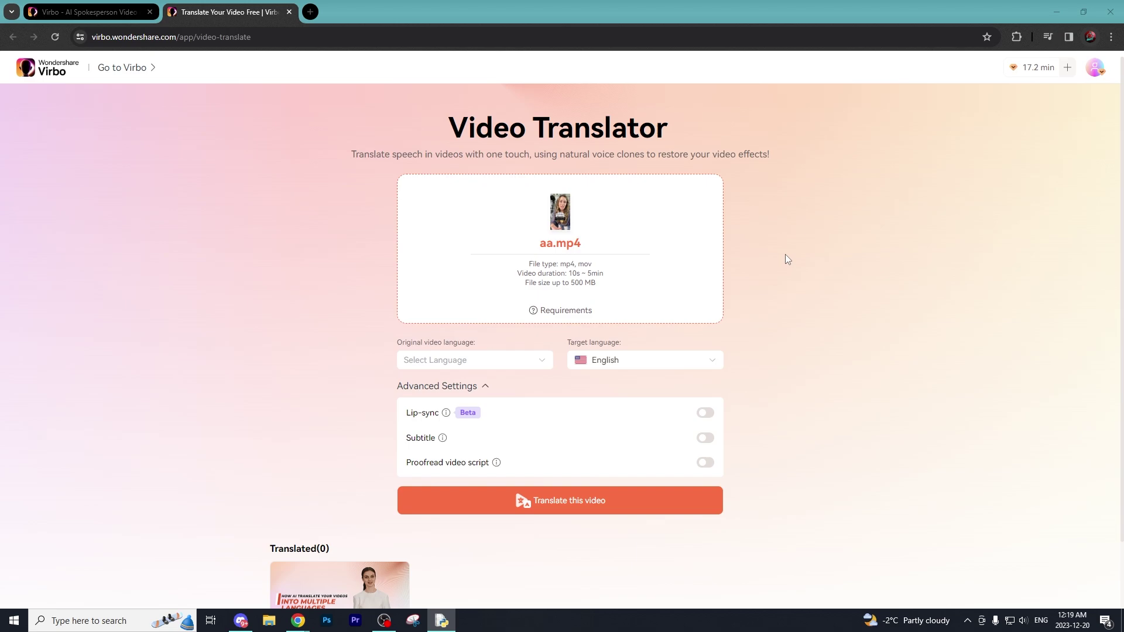
pyautogui.click(480, 368)
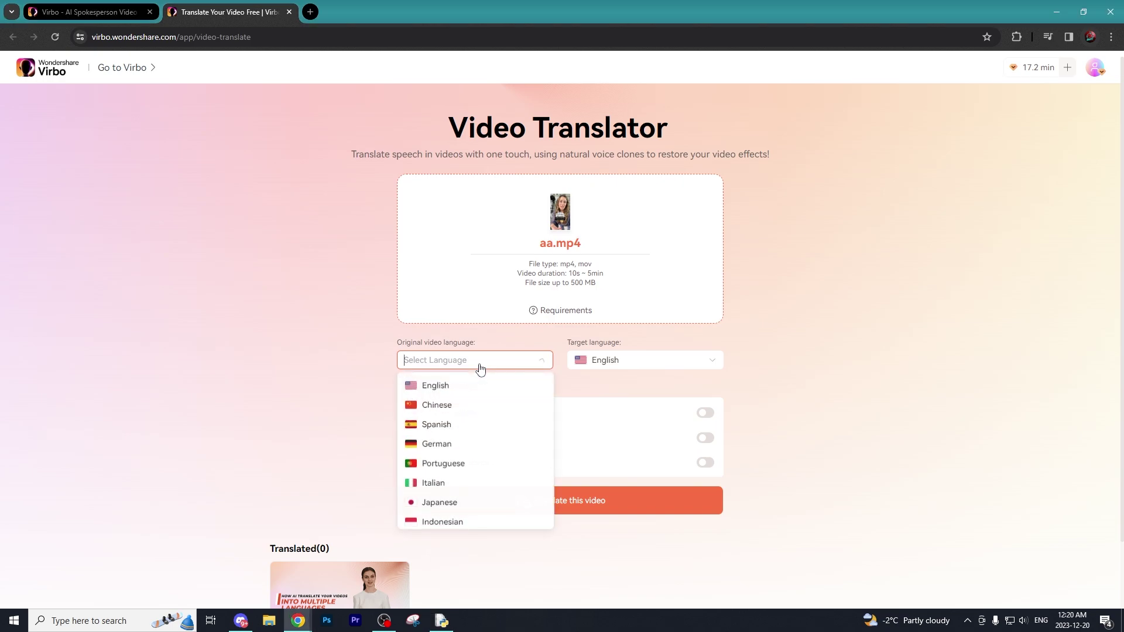
pyautogui.click(453, 390)
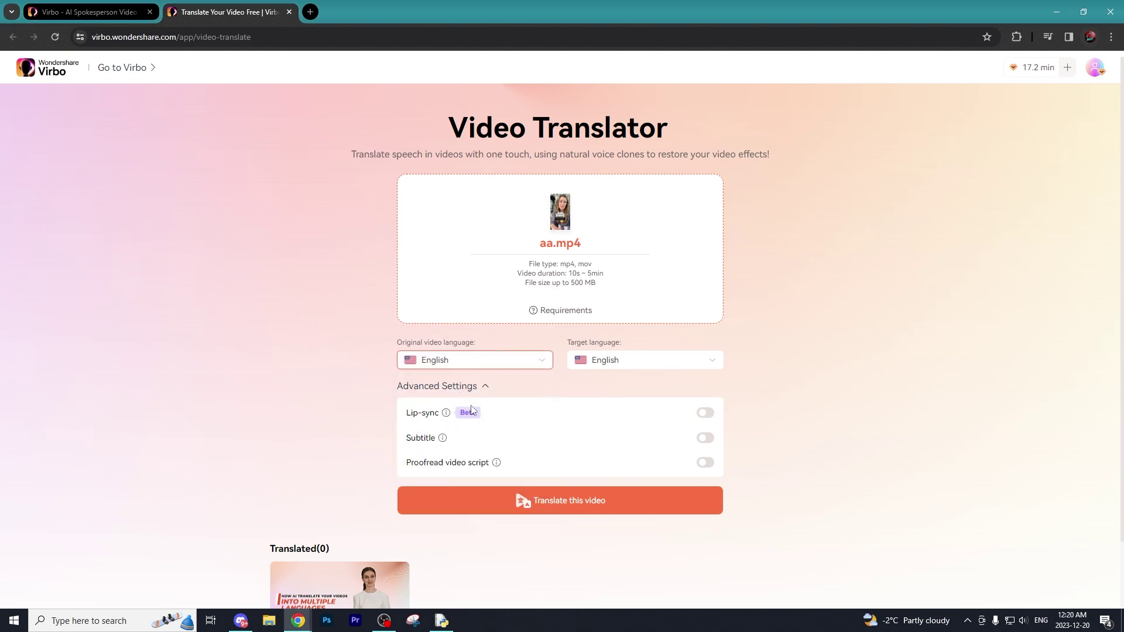
# Step: Look through the complete list of available target languages for the translation
pyautogui.click(638, 369)
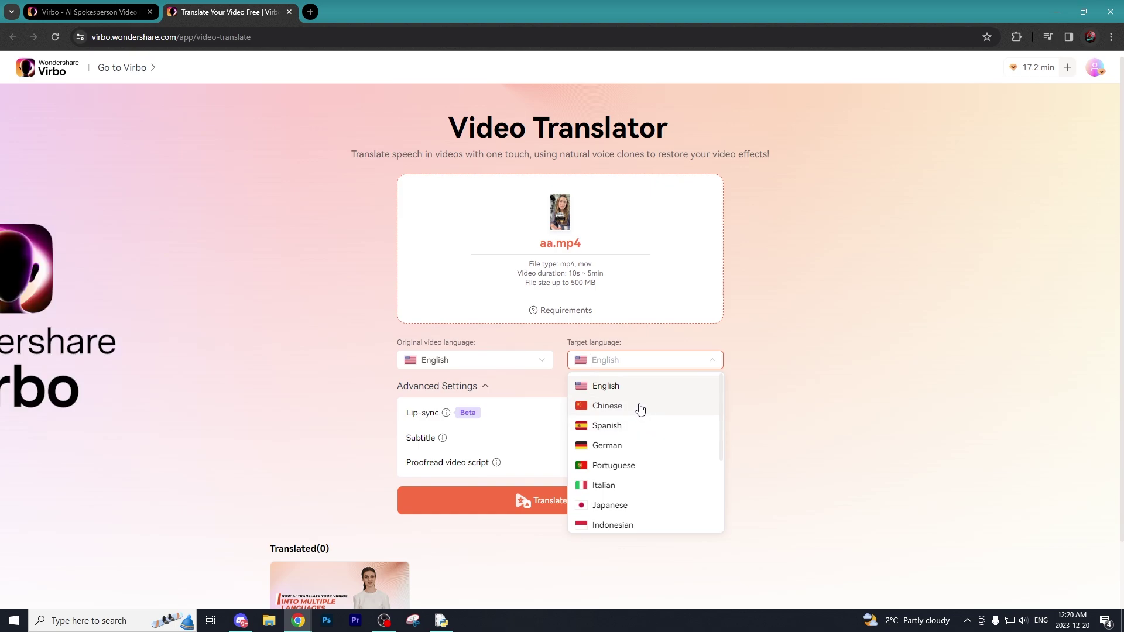
pyautogui.scroll(-1, 609, 431)
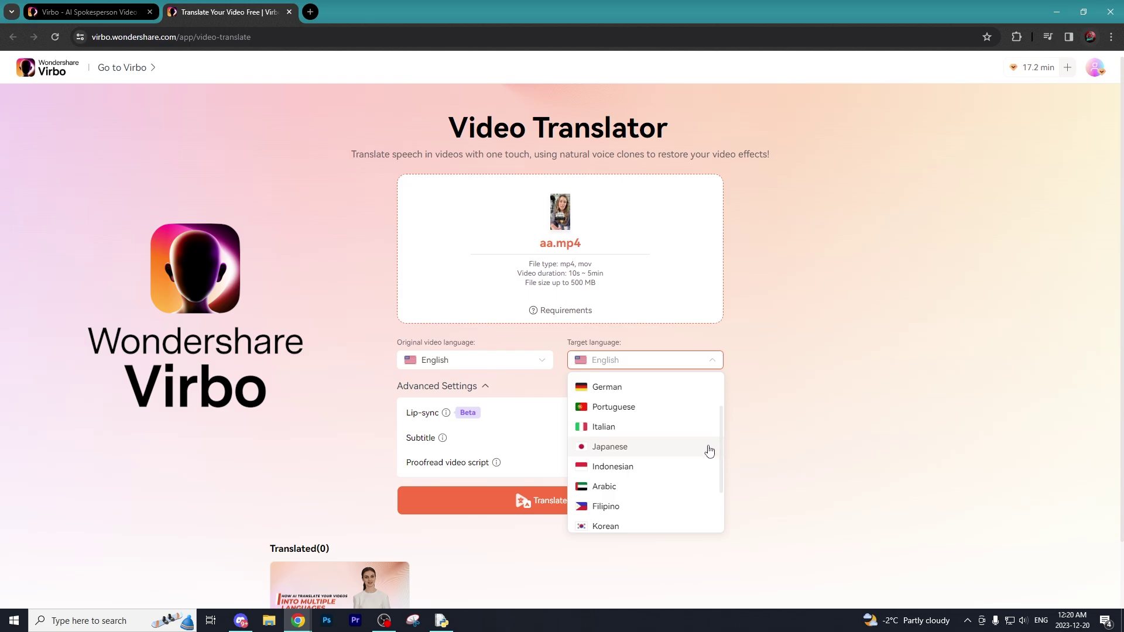
pyautogui.scroll(-1, 699, 437)
pyautogui.scroll(-2, 696, 442)
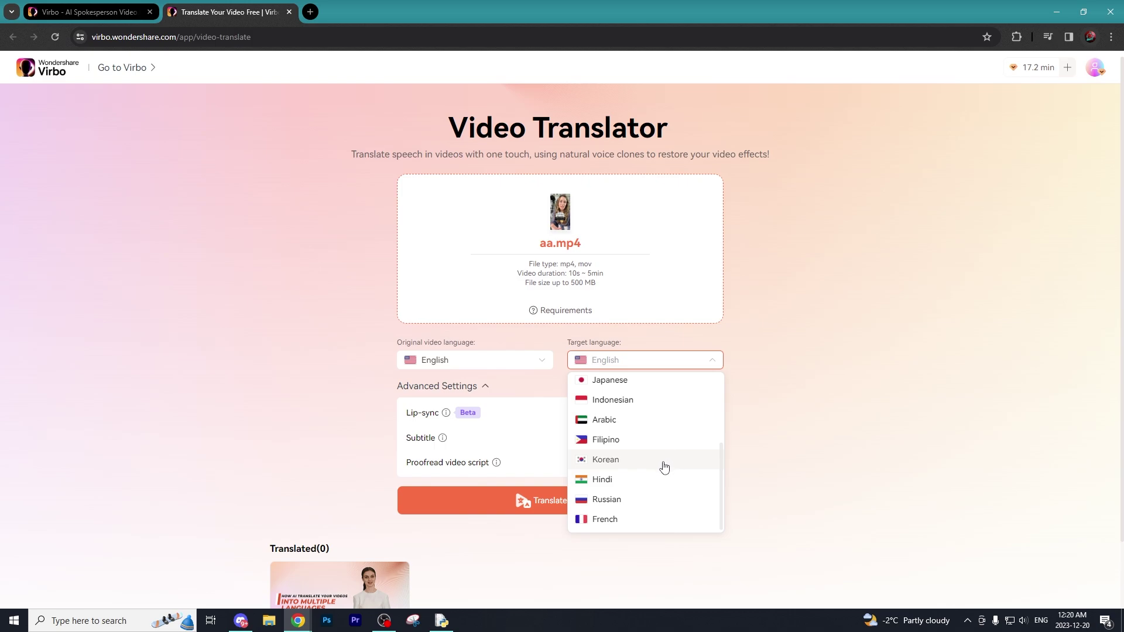
pyautogui.scroll(-1, 652, 471)
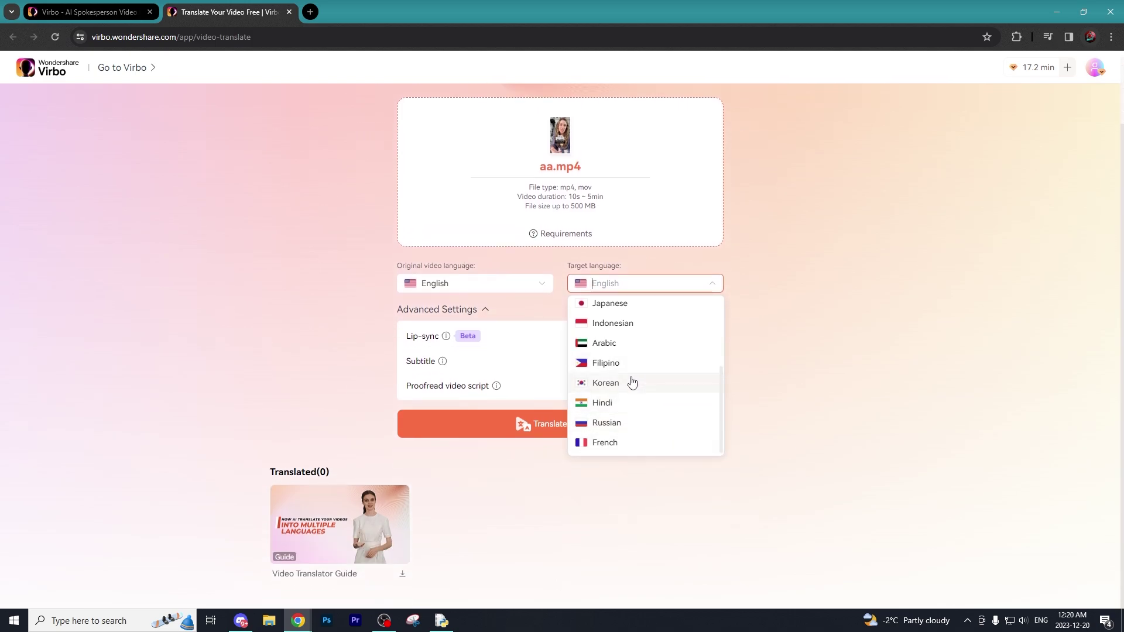
pyautogui.click(604, 258)
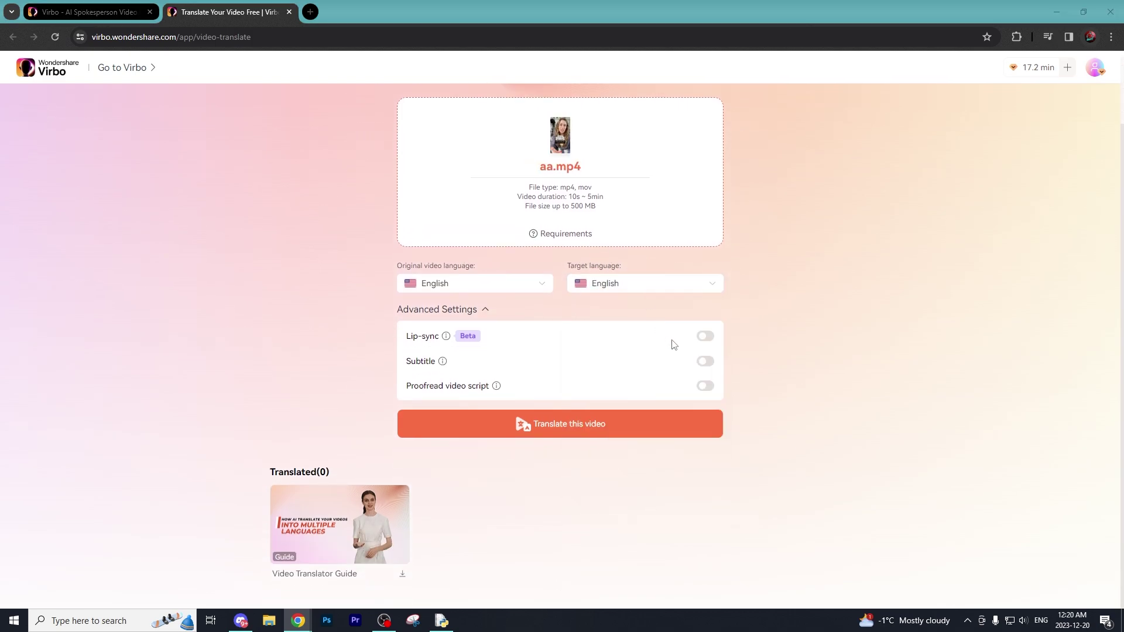
pyautogui.scroll(1, 682, 345)
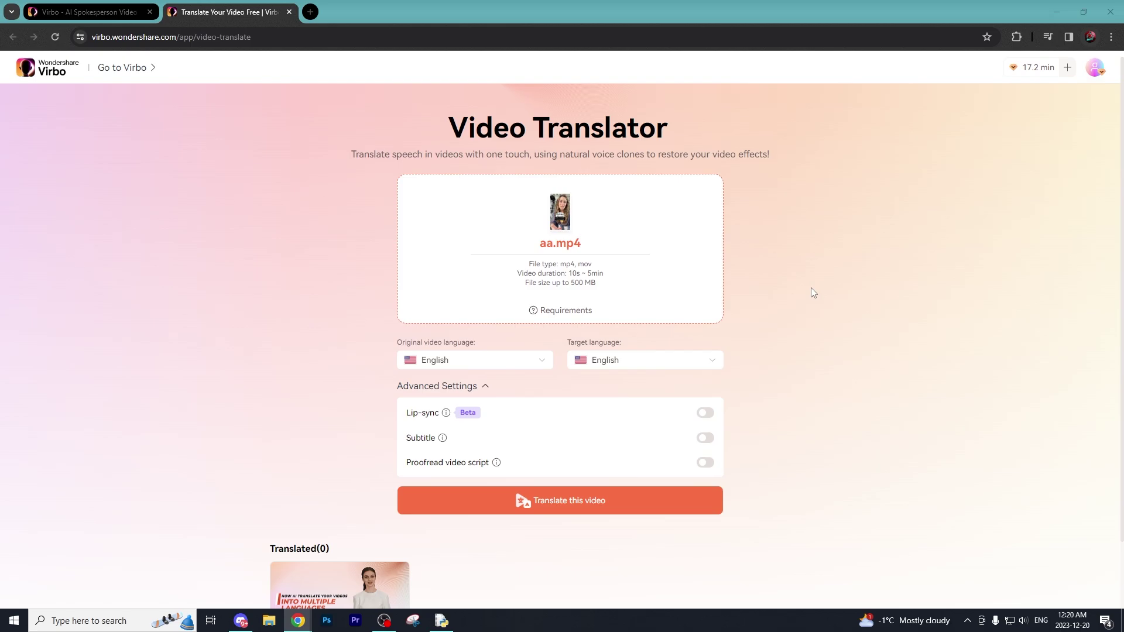
# Step: Set the target language to Italian and start translating the uploaded video
pyautogui.scroll(-1, 809, 287)
pyautogui.click(645, 282)
pyautogui.scroll(-2, 635, 366)
pyautogui.scroll(2, 634, 366)
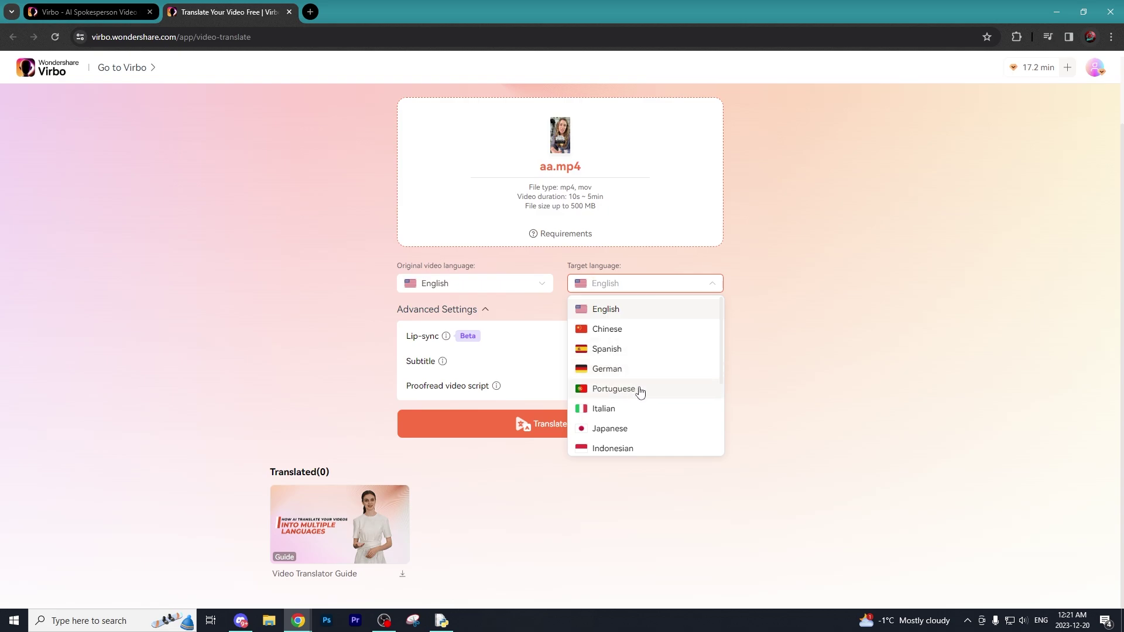
pyautogui.click(626, 417)
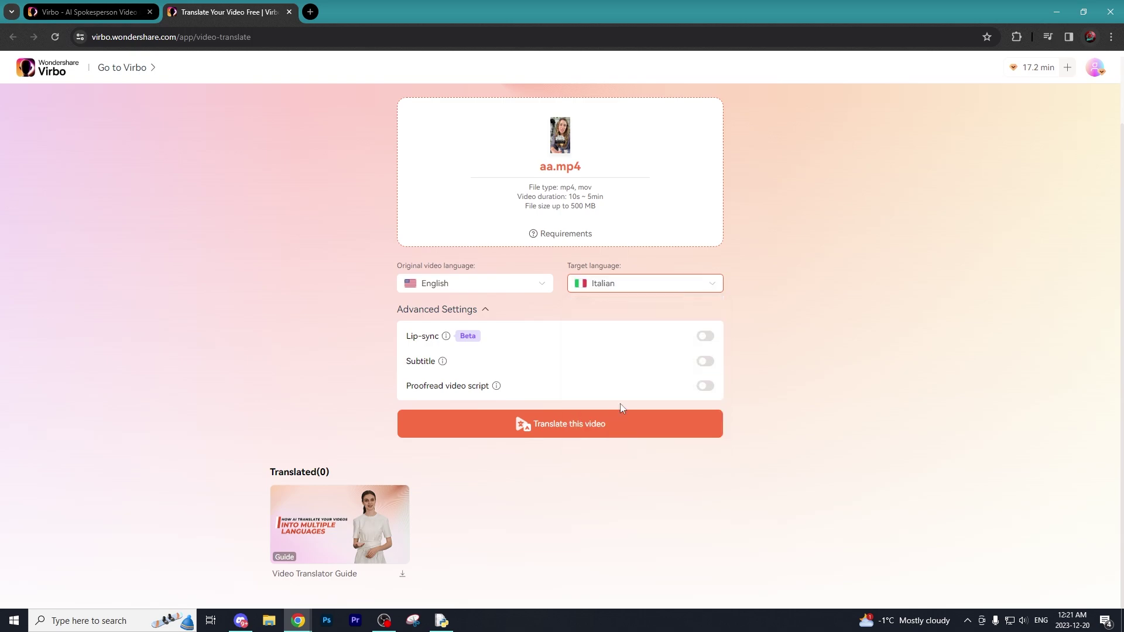
pyautogui.click(566, 430)
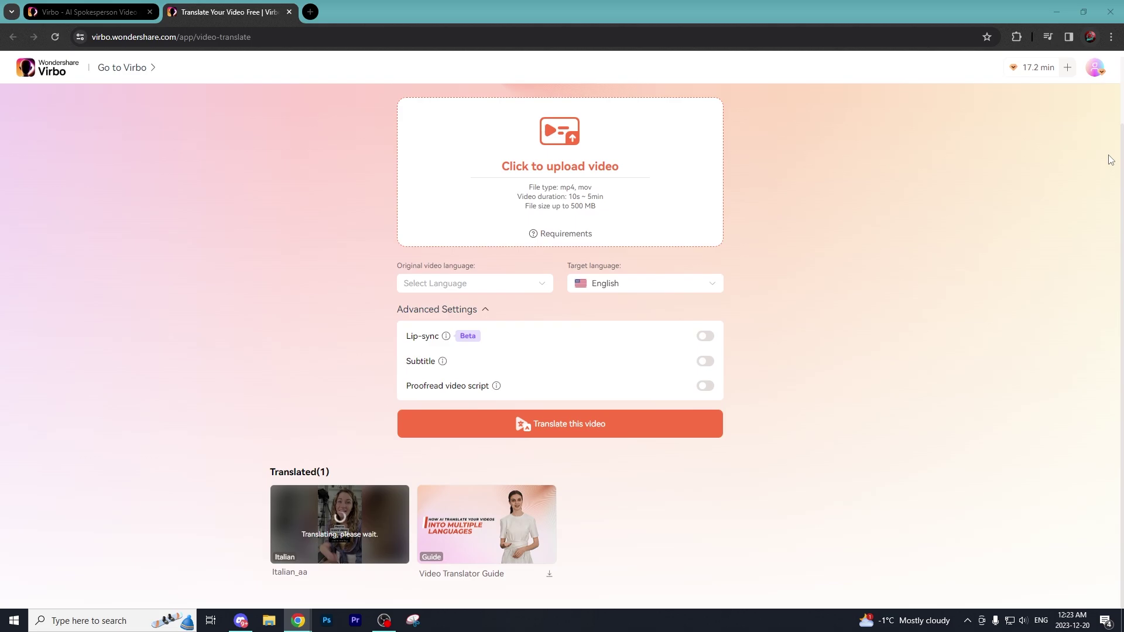
pyautogui.scroll(2, 857, 251)
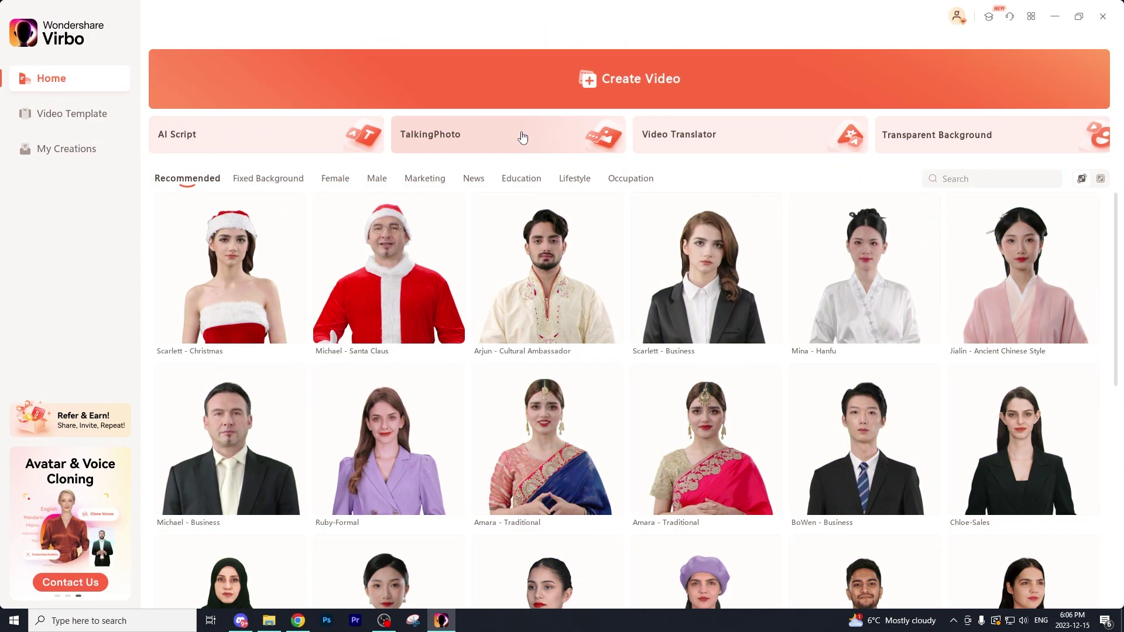
# Step: Open TalkingPhoto in the Virbo desktop app and select the second sample portrait, the blonde woman
pyautogui.click(516, 136)
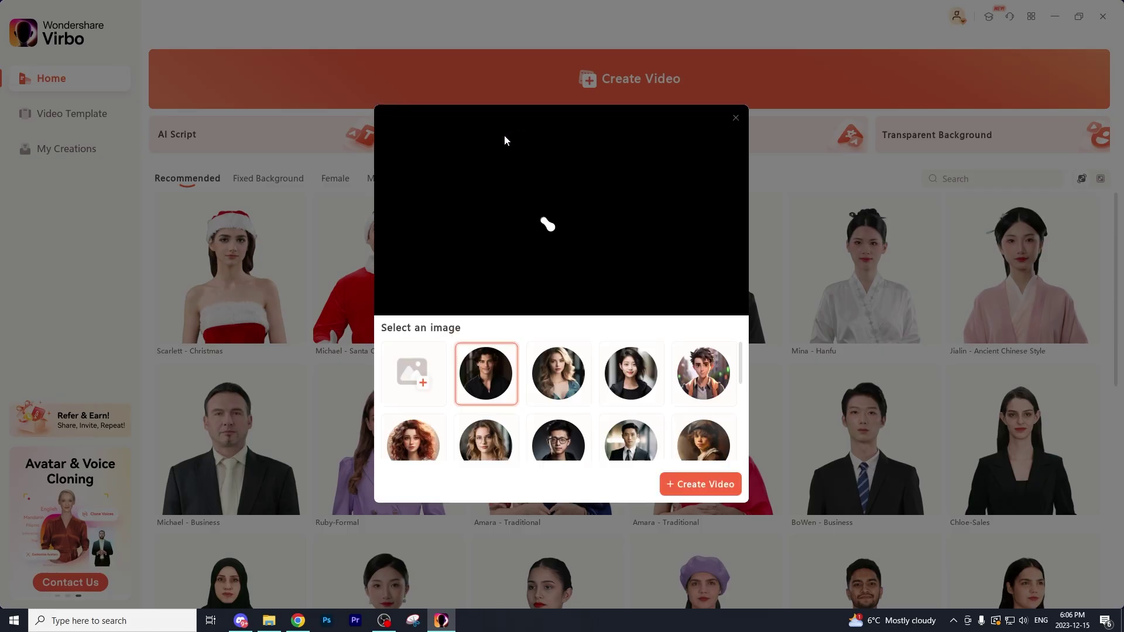
pyautogui.click(553, 377)
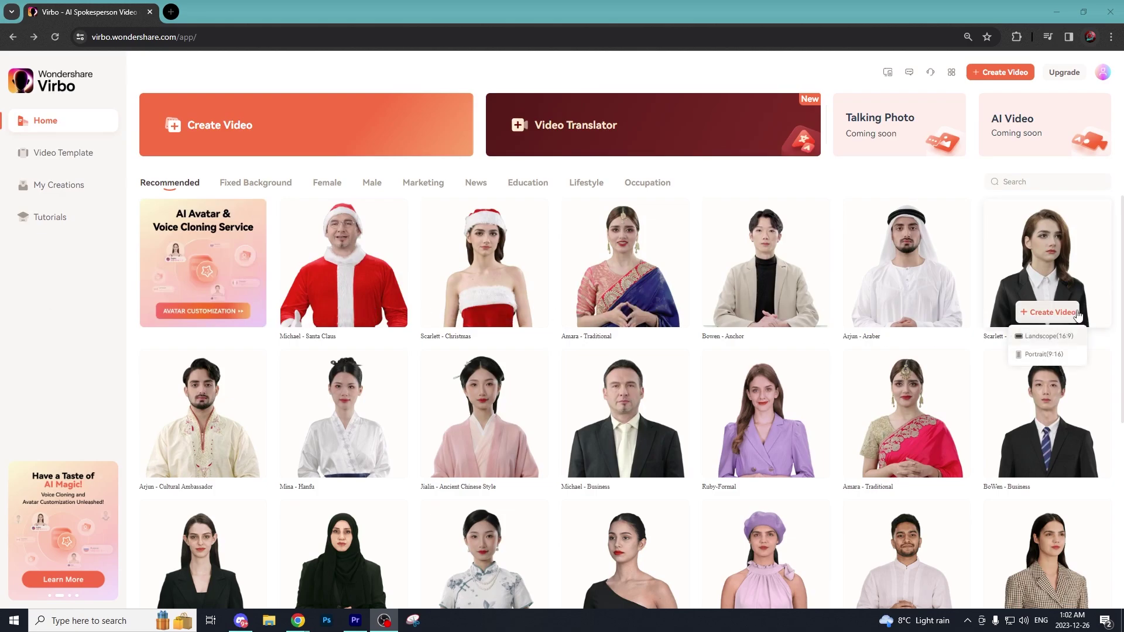
# Step: In the Virbo web app, create a Portrait (9:16) video with the second avatar in the Fixed Background category
pyautogui.moveTo(1002, 375)
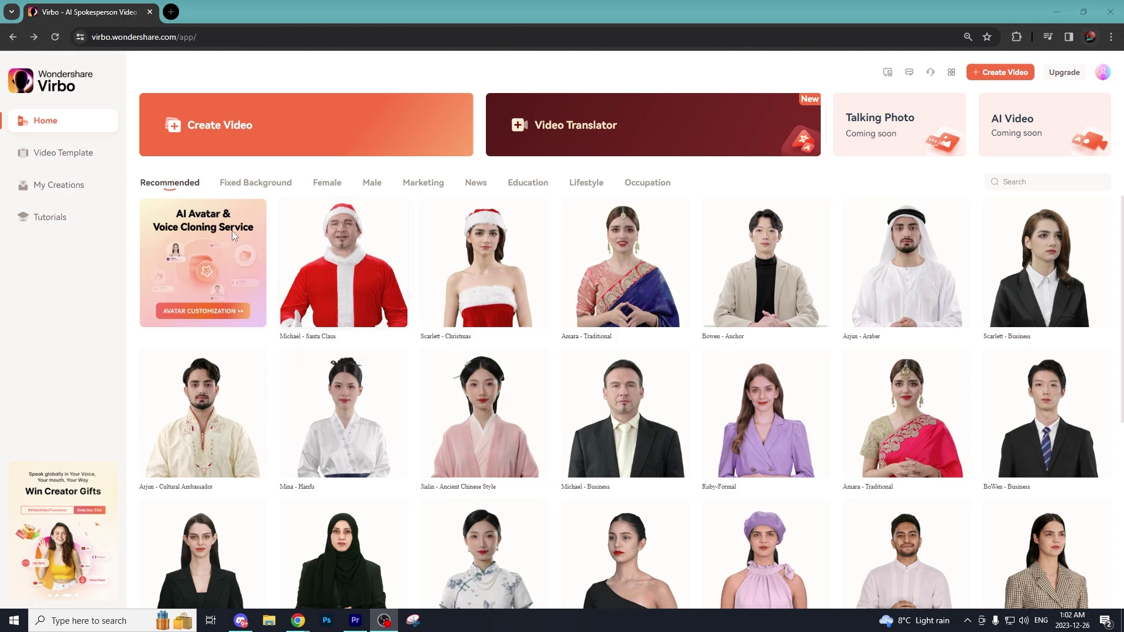
pyautogui.click(256, 183)
pyautogui.moveTo(349, 318)
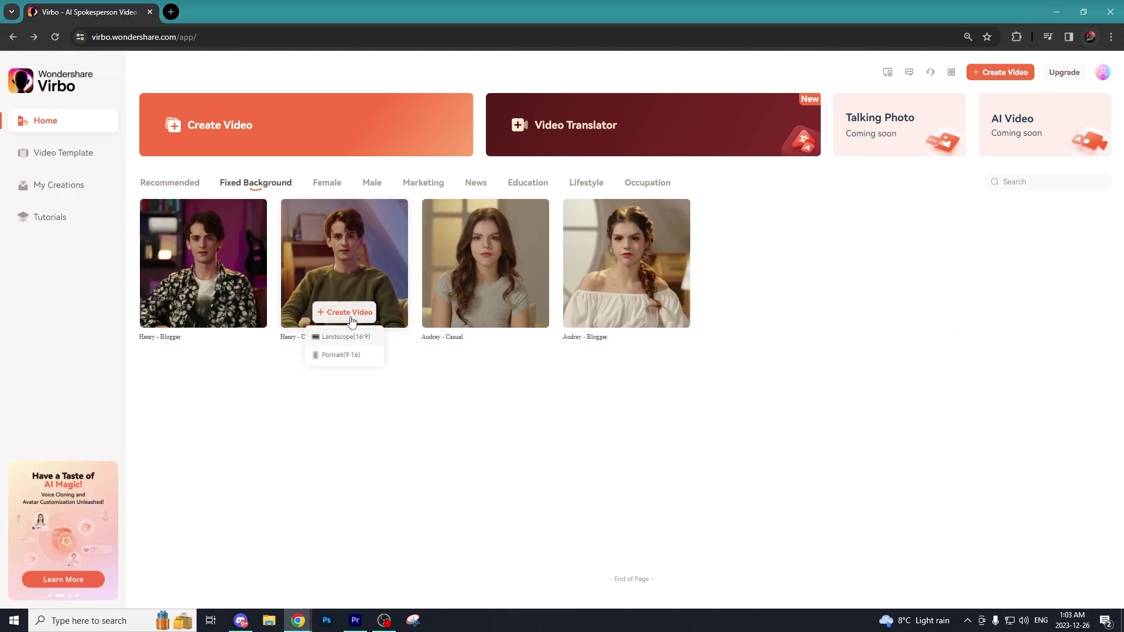
pyautogui.click(358, 357)
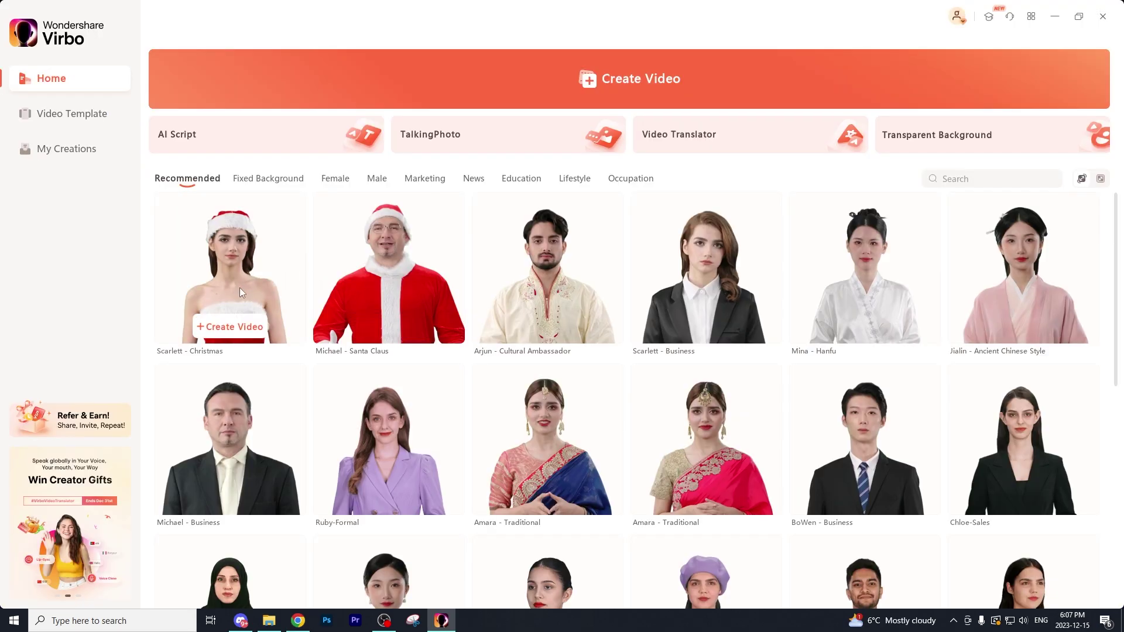
# Step: In the Virbo desktop app, create a Portrait (9:16) video with the Scarlett - Christmas avatar and select the avatar on the canvas
pyautogui.click(229, 325)
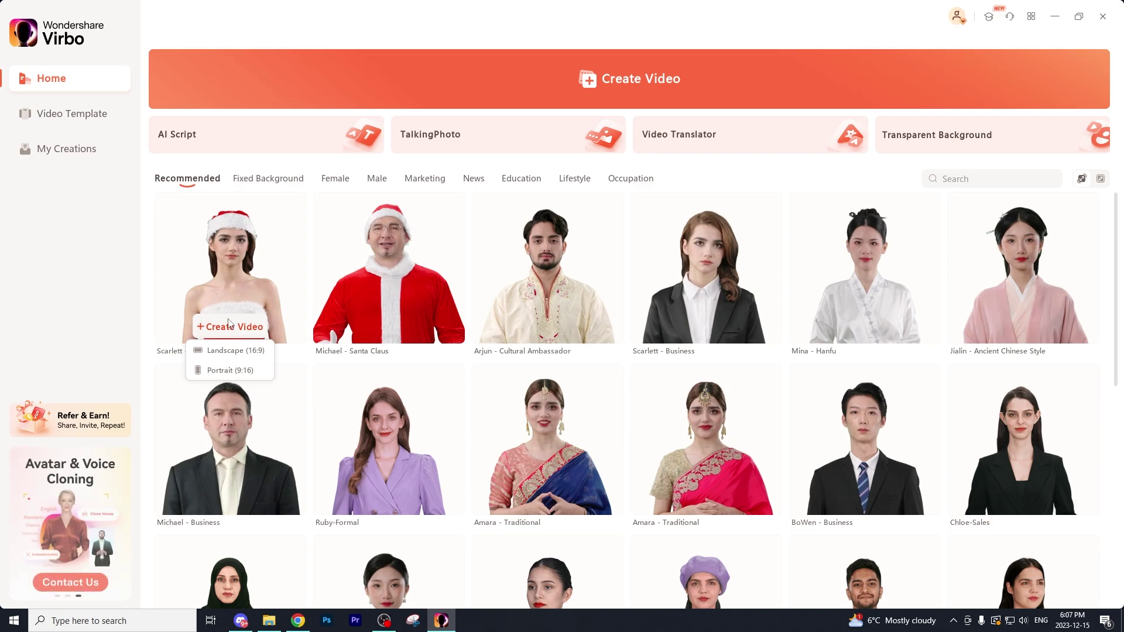
pyautogui.click(222, 372)
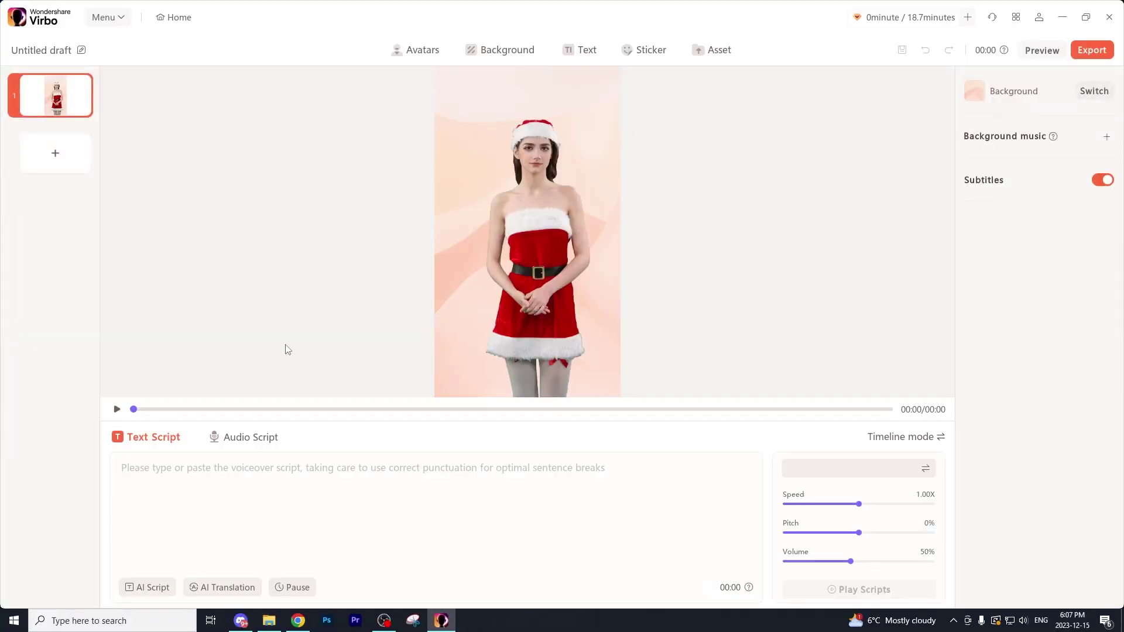
pyautogui.click(573, 304)
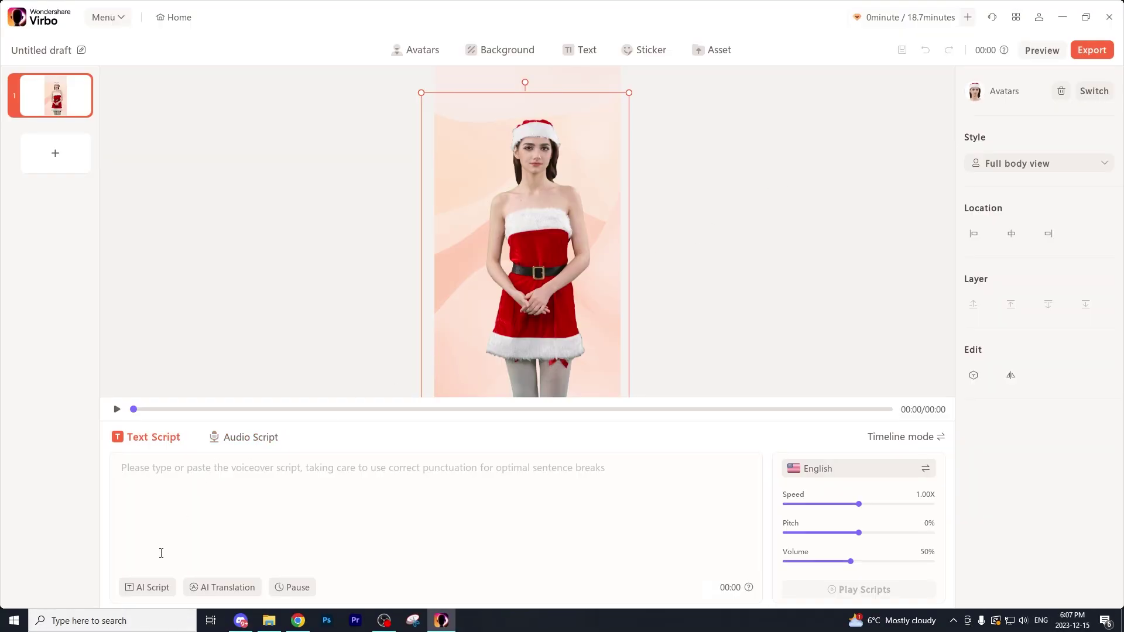
# Step: Generate an AI script from the prompt "5 christmas facts" using the Expand optimization and review the text
pyautogui.click(147, 587)
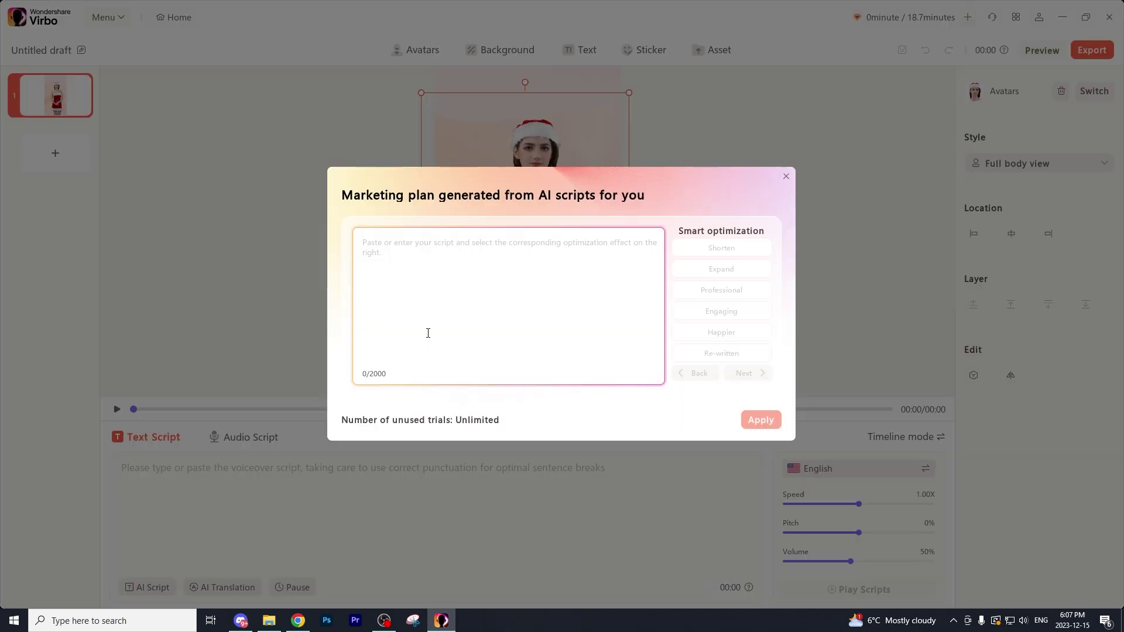
pyautogui.write('5 christmas facts')
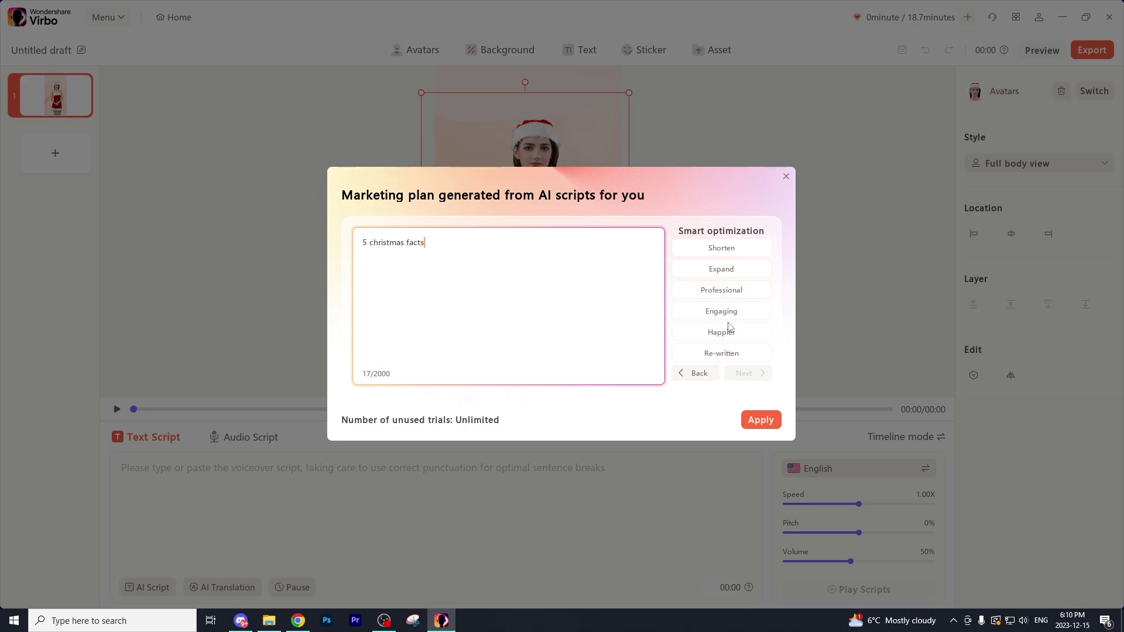
pyautogui.click(724, 275)
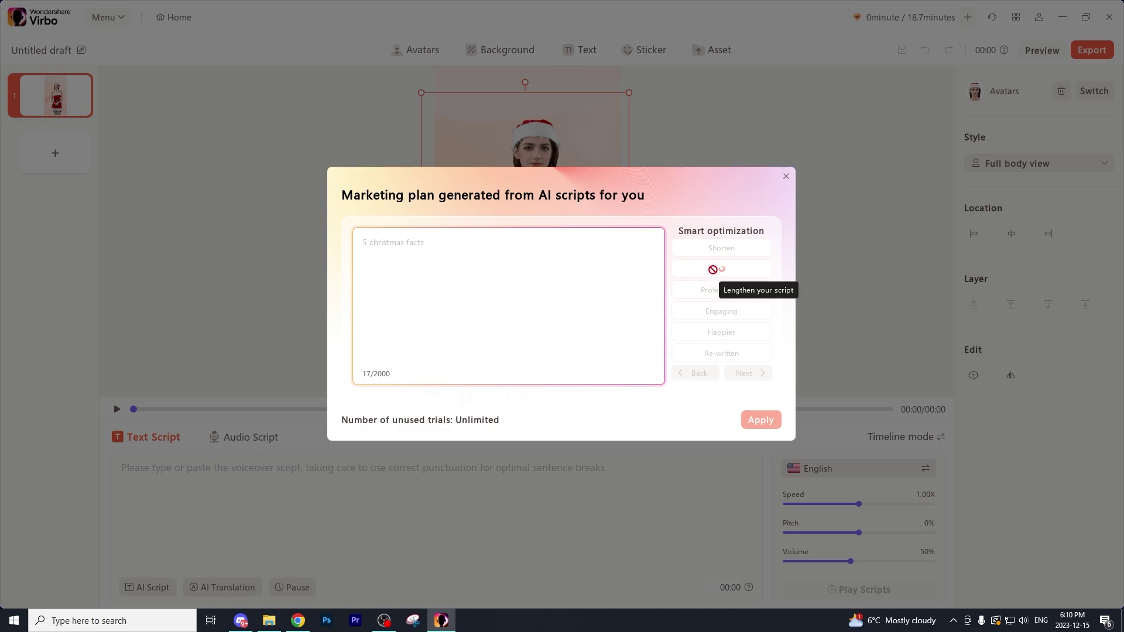
pyautogui.scroll(5, 527, 346)
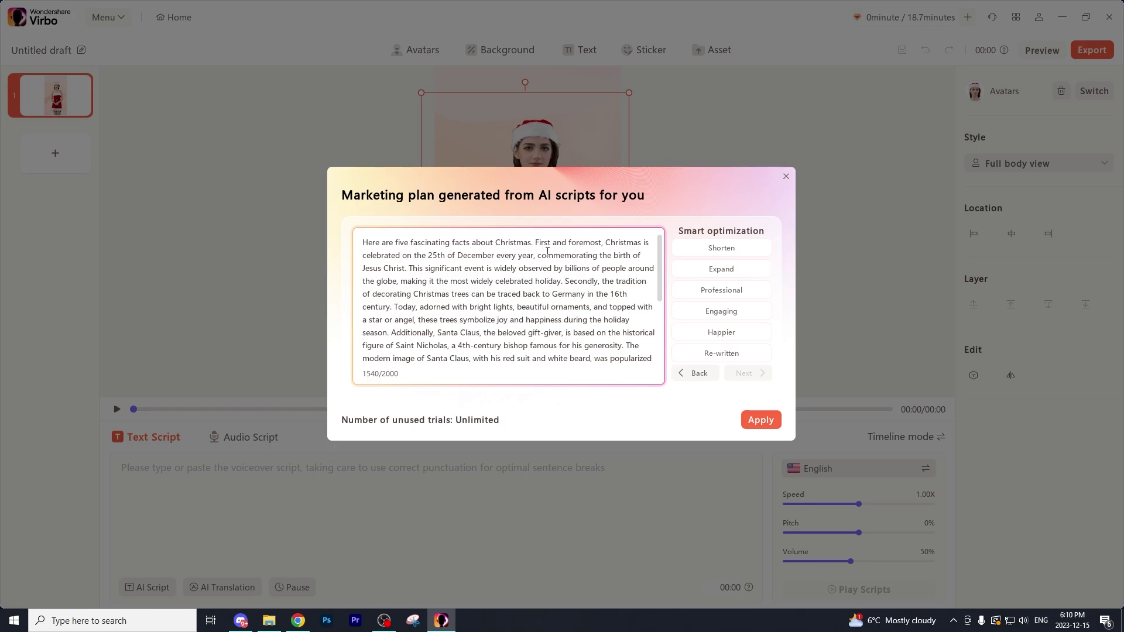
pyautogui.scroll(-5, 531, 304)
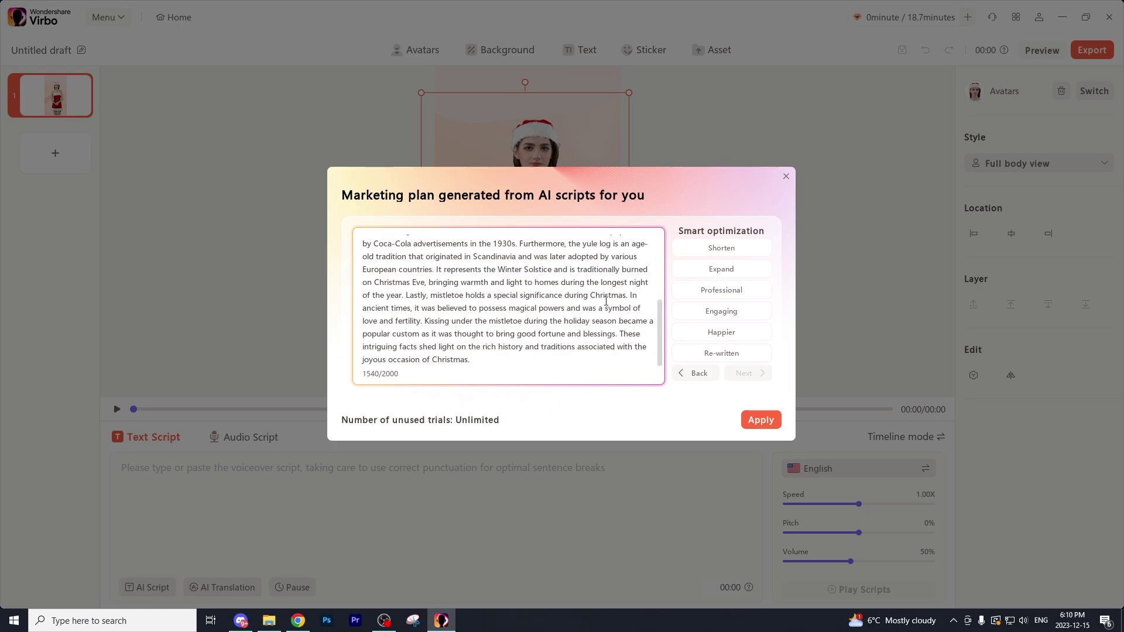
# Step: Try the Engaging optimization on the generated script and return to the expanded version
pyautogui.click(712, 314)
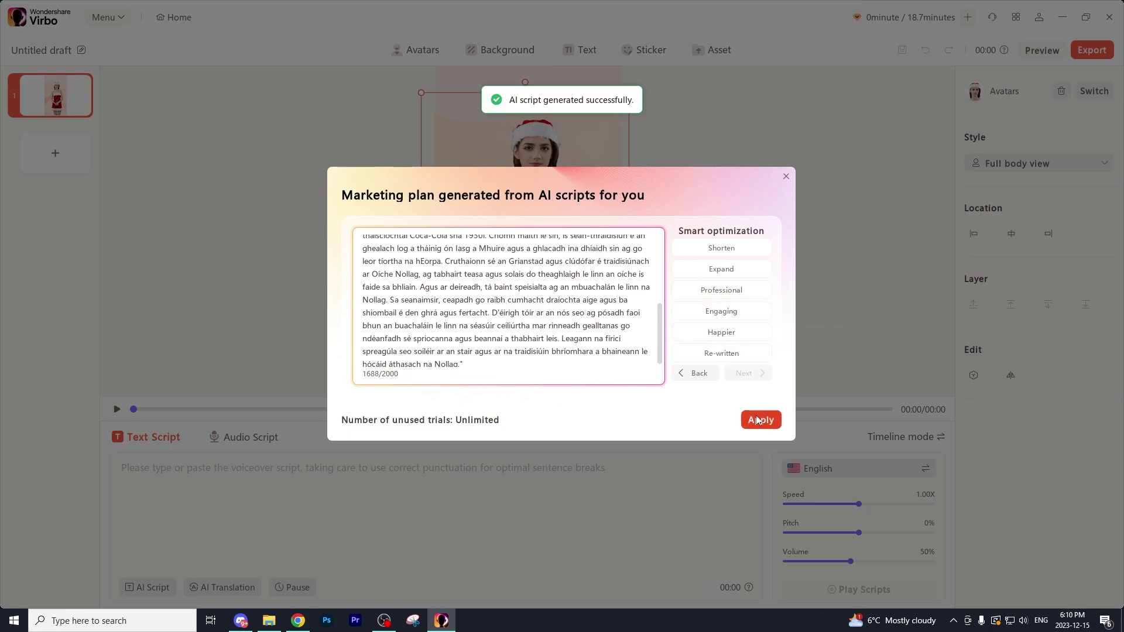
pyautogui.scroll(5, 546, 340)
pyautogui.click(696, 373)
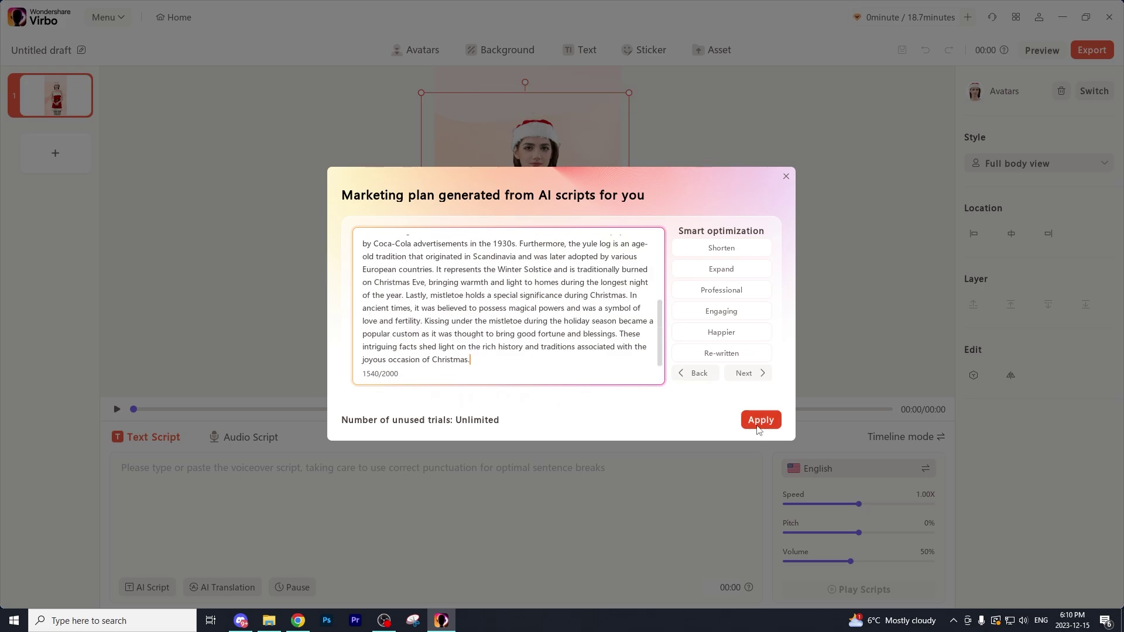
# Step: Apply the expanded Christmas facts script as the video's voiceover text
pyautogui.click(760, 420)
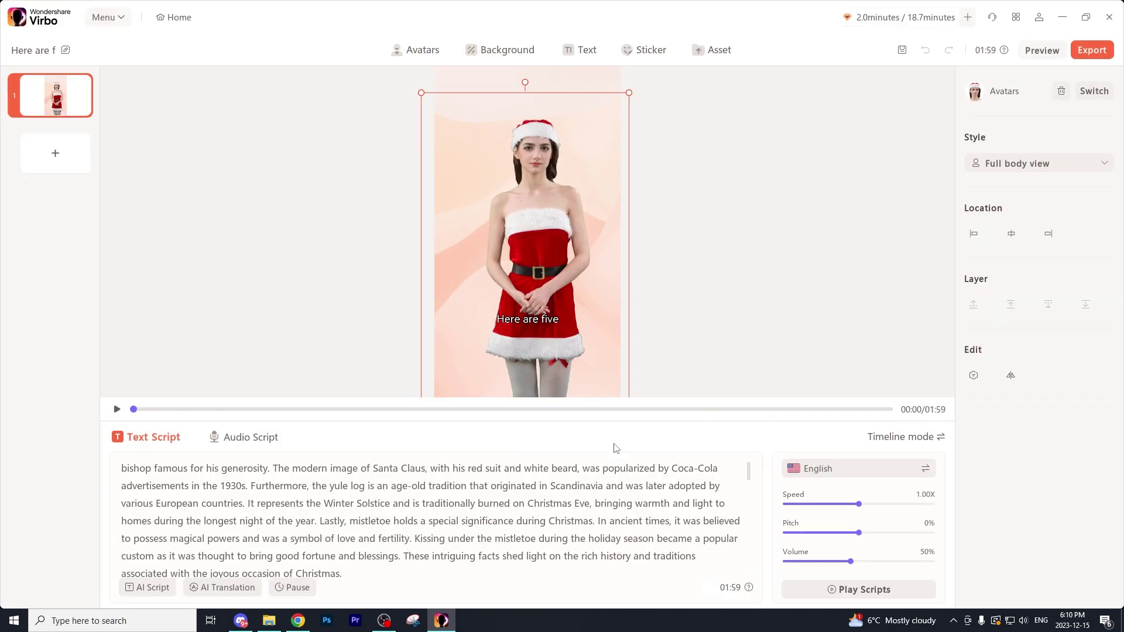
pyautogui.scroll(-1, 233, 472)
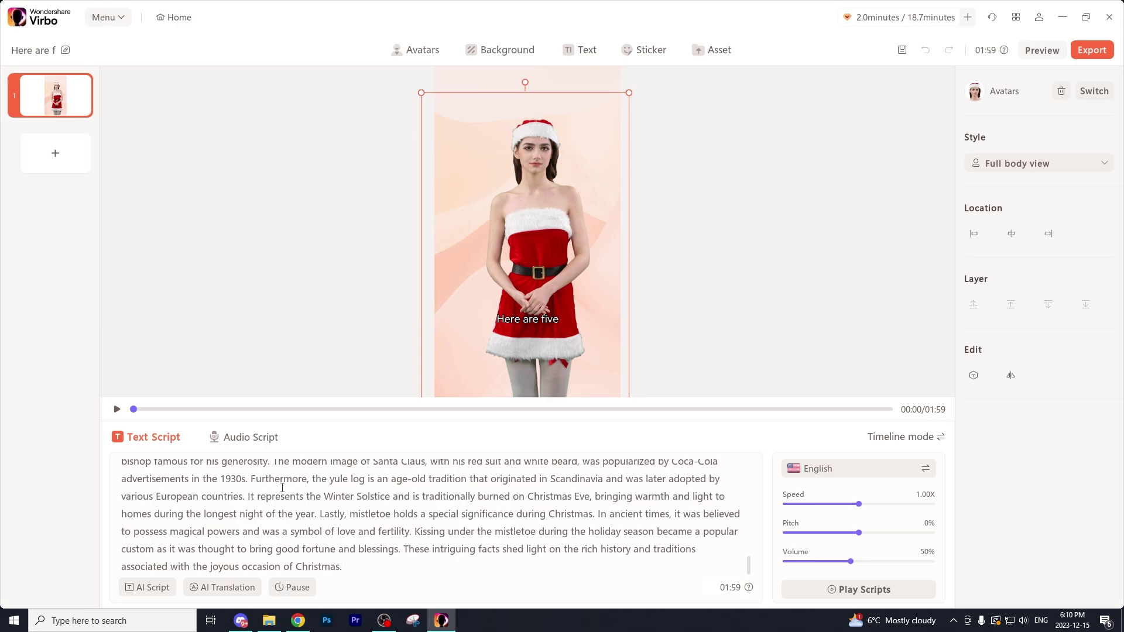
# Step: Replace the background with the green Christmas tree image from the Festival category and enlarge the avatar upward in the frame
pyautogui.click(491, 48)
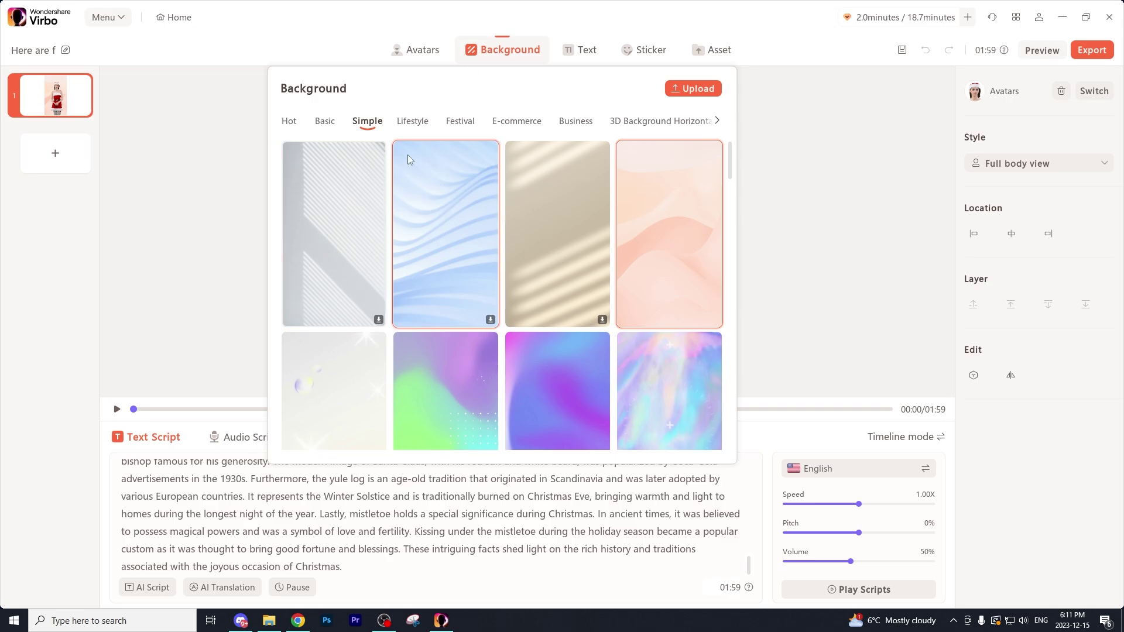
pyautogui.click(454, 124)
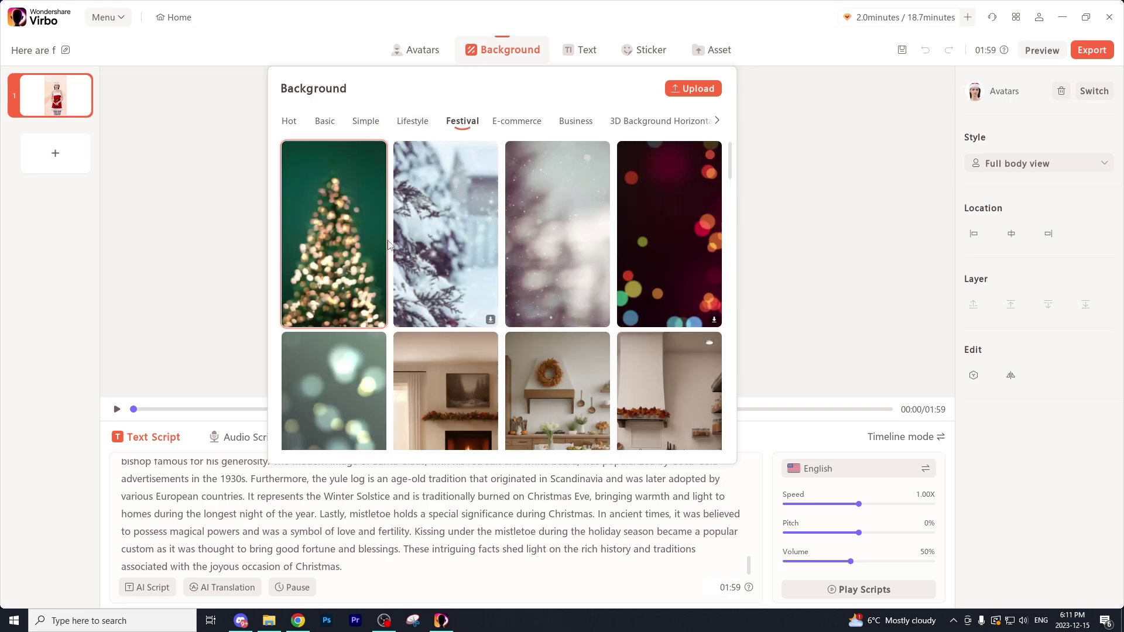
pyautogui.scroll(-2, 344, 252)
pyautogui.scroll(2, 345, 240)
pyautogui.click(351, 218)
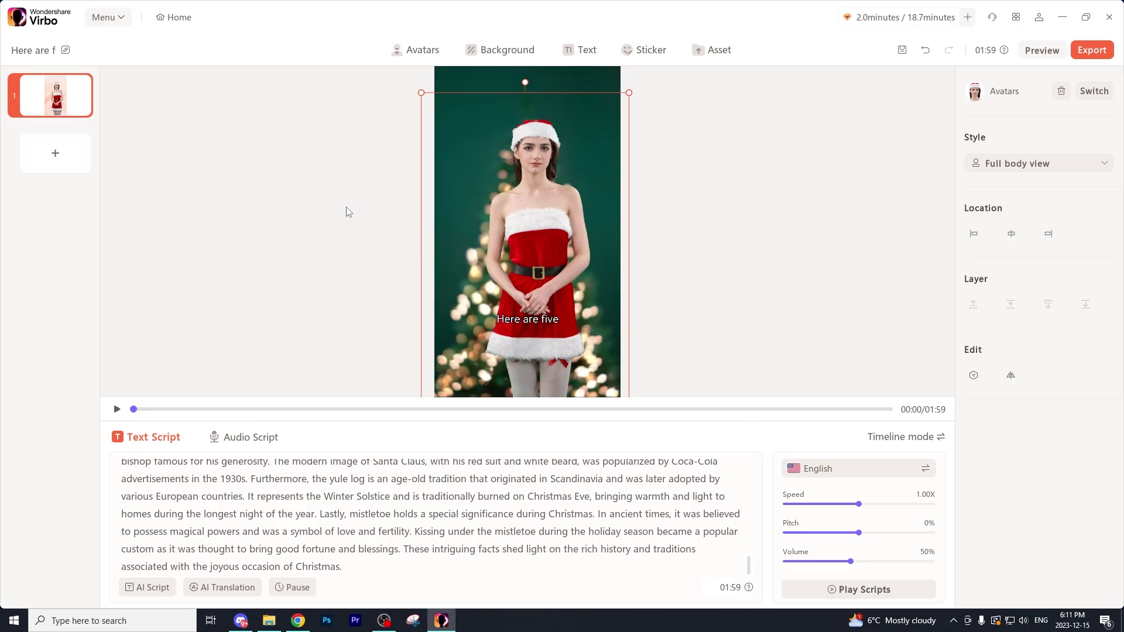
pyautogui.moveTo(420, 93); pyautogui.dragTo(401, 57)
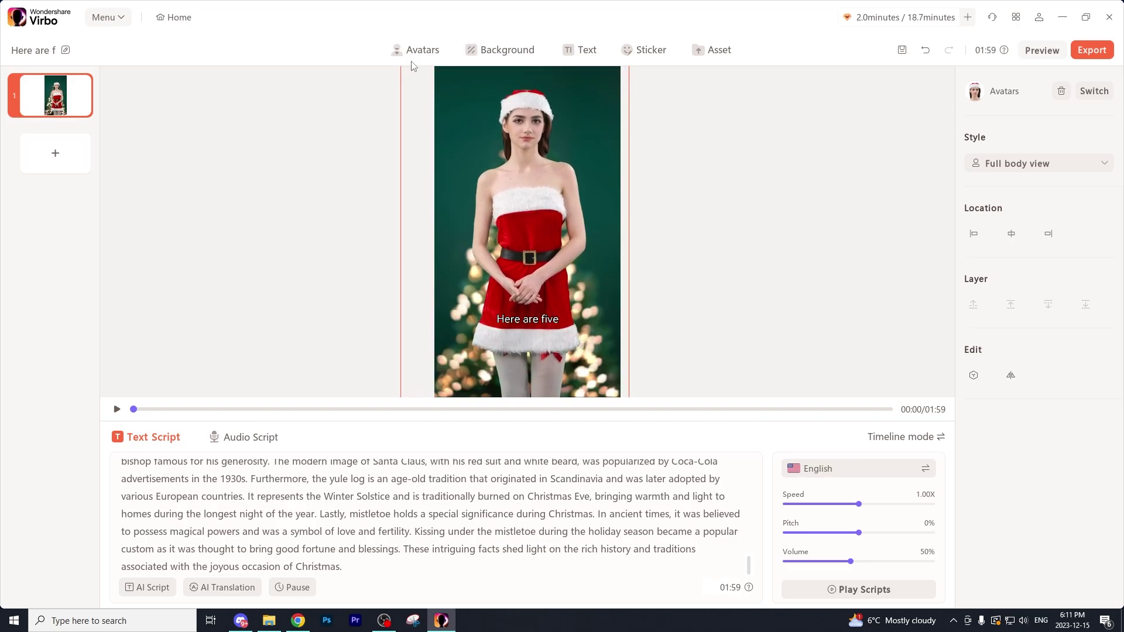
pyautogui.click(818, 229)
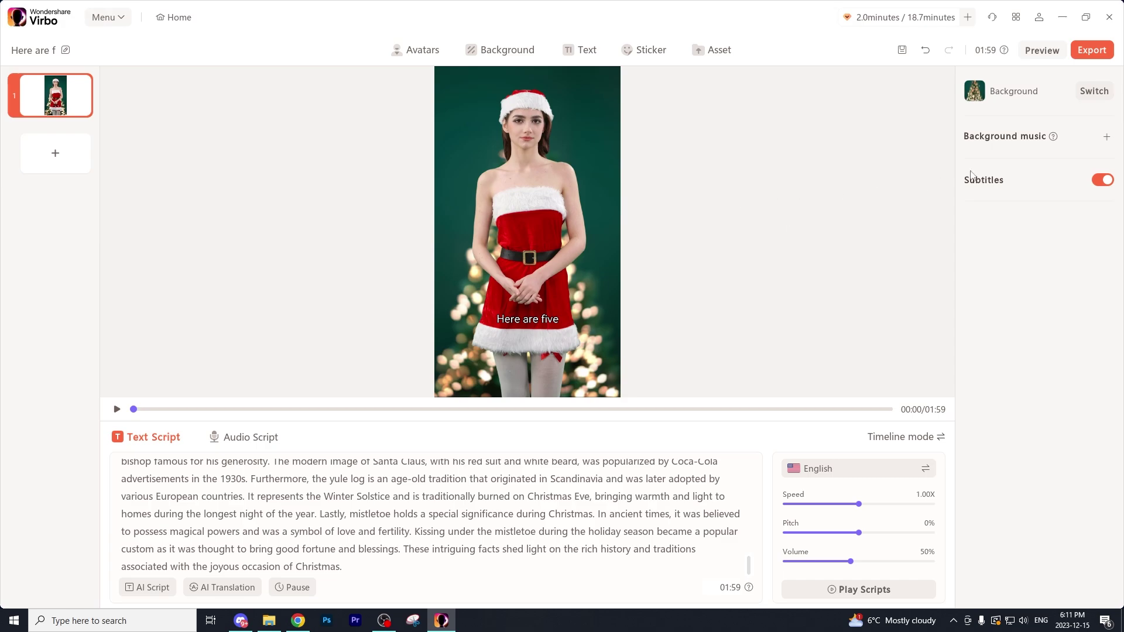
pyautogui.click(1106, 139)
pyautogui.click(1100, 163)
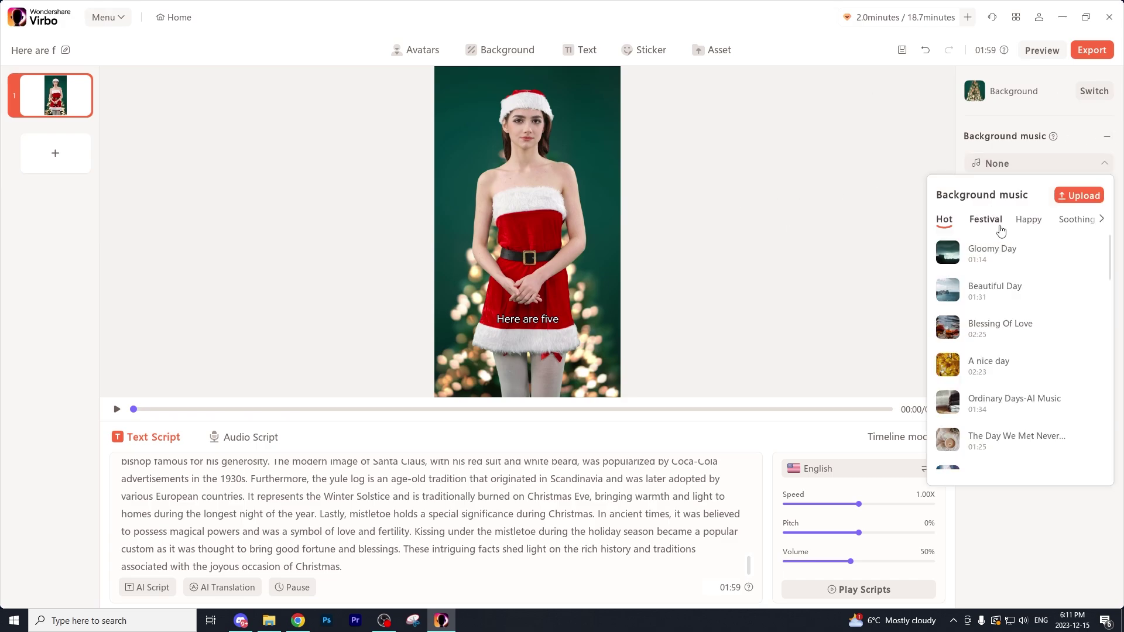
pyautogui.click(991, 226)
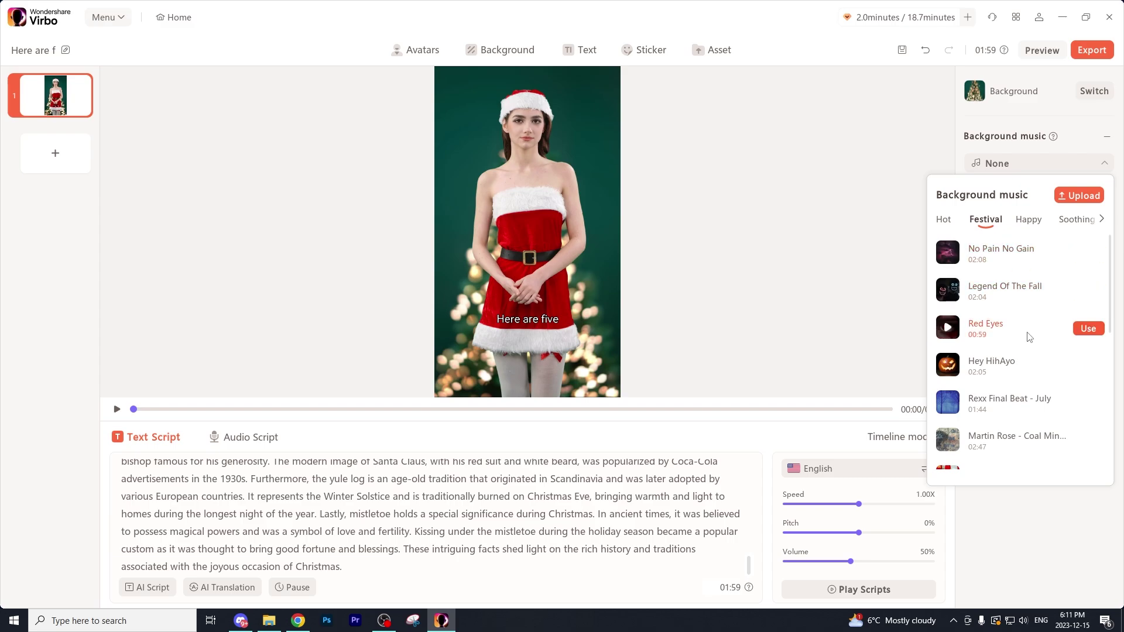
pyautogui.scroll(-3, 1023, 318)
pyautogui.scroll(-2, 1023, 319)
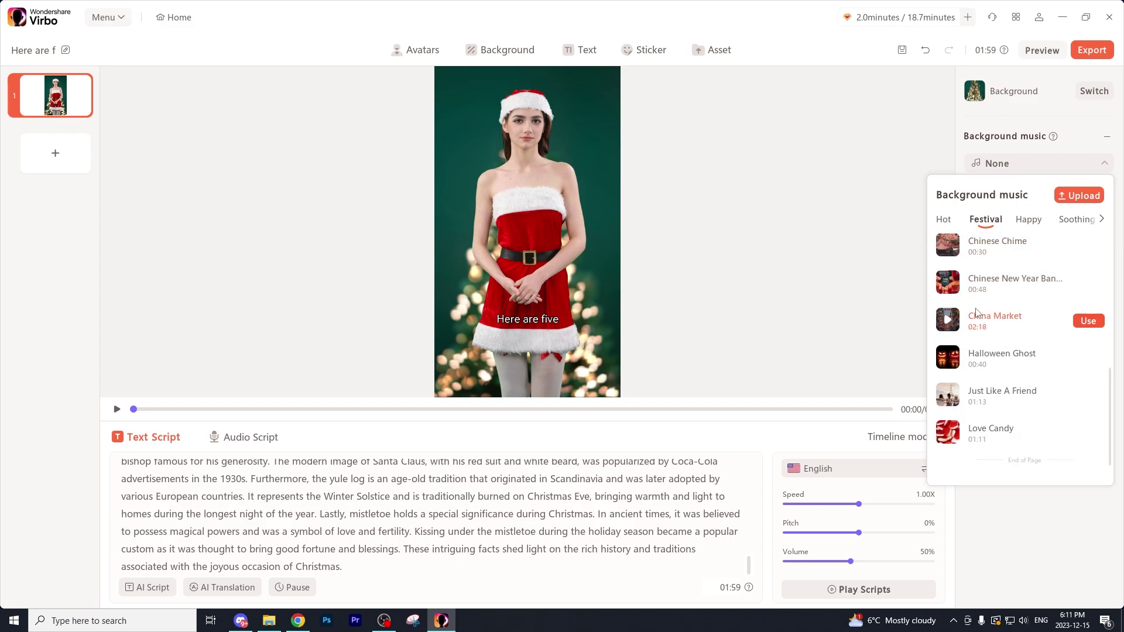
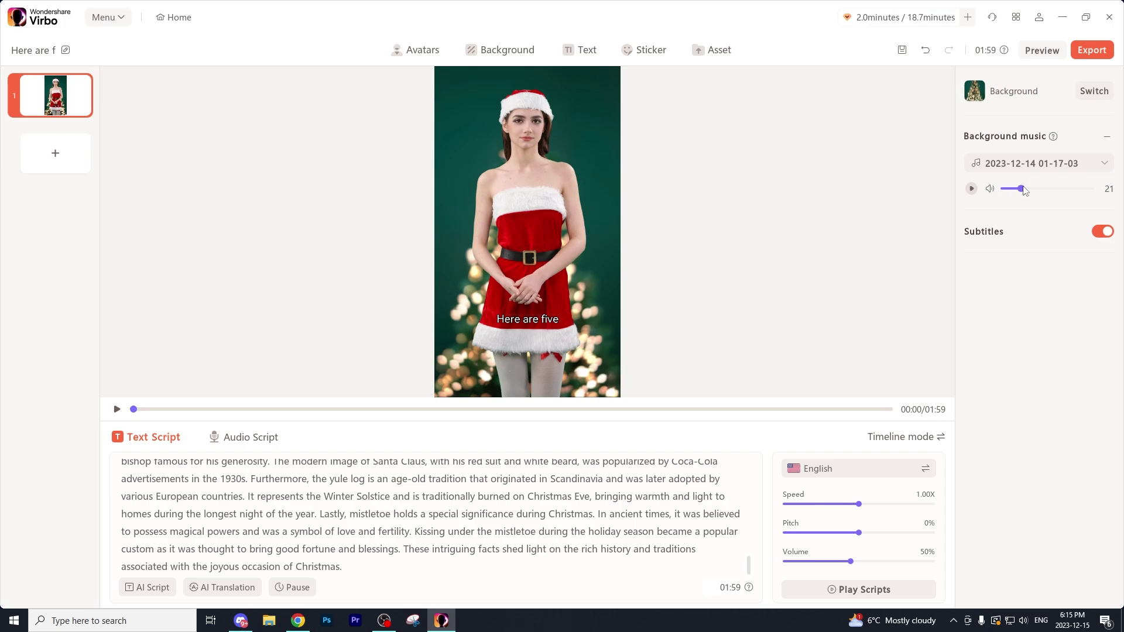
pyautogui.moveTo(1020, 188); pyautogui.dragTo(1009, 189)
# Step: Open subtitle editing for the avatar's subtitles and set their font to LeagueSpartan-ExtraBold
pyautogui.click(528, 320)
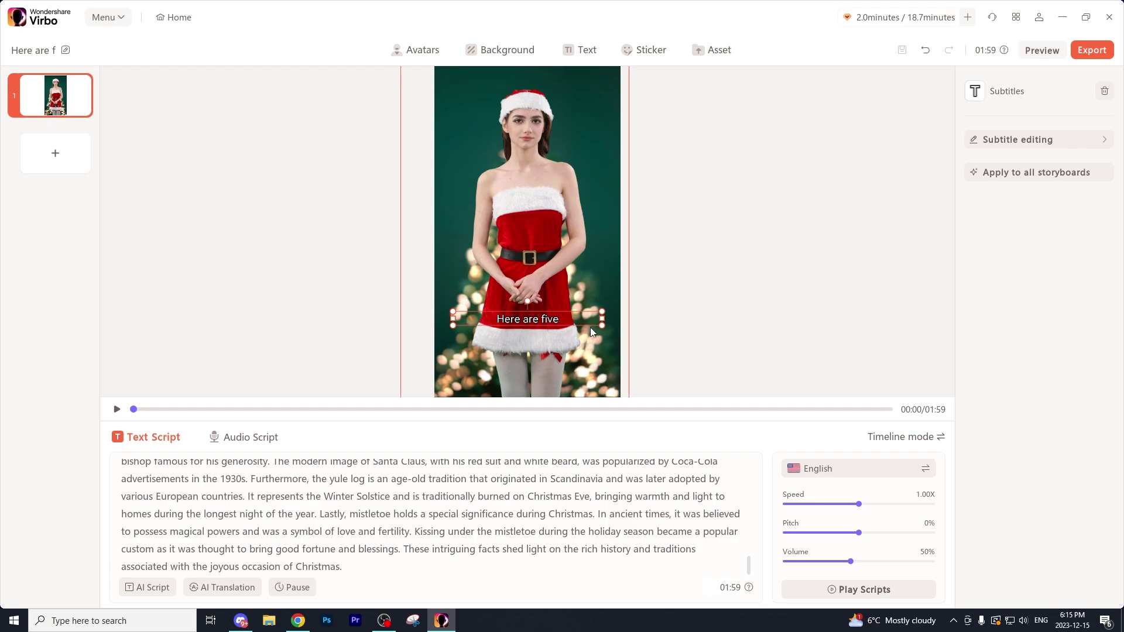
pyautogui.click(1019, 144)
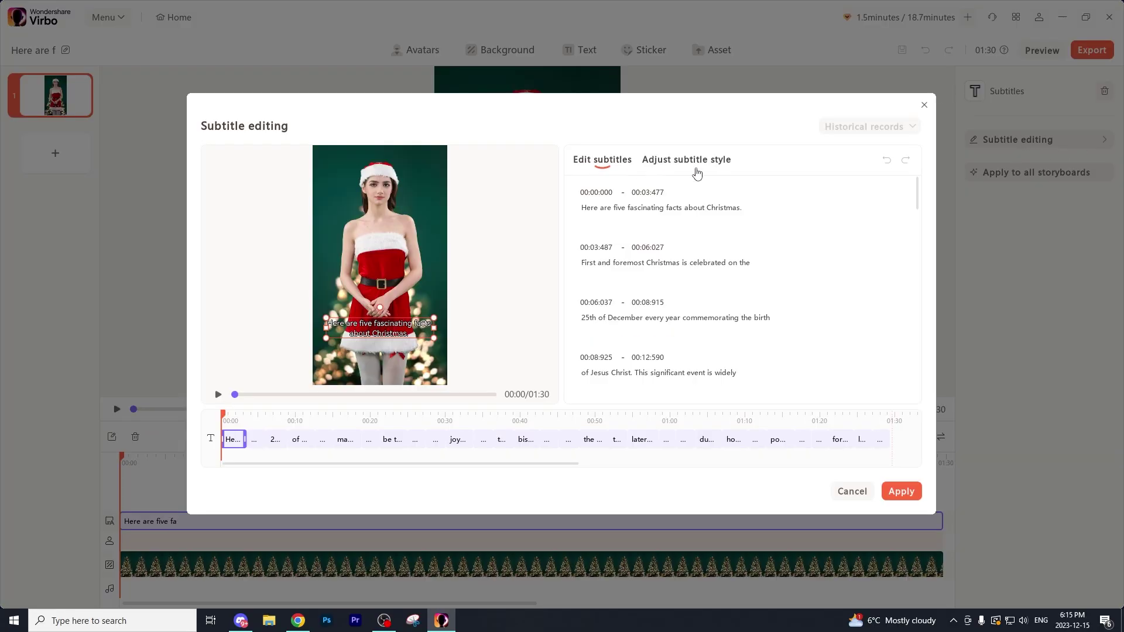
pyautogui.click(681, 165)
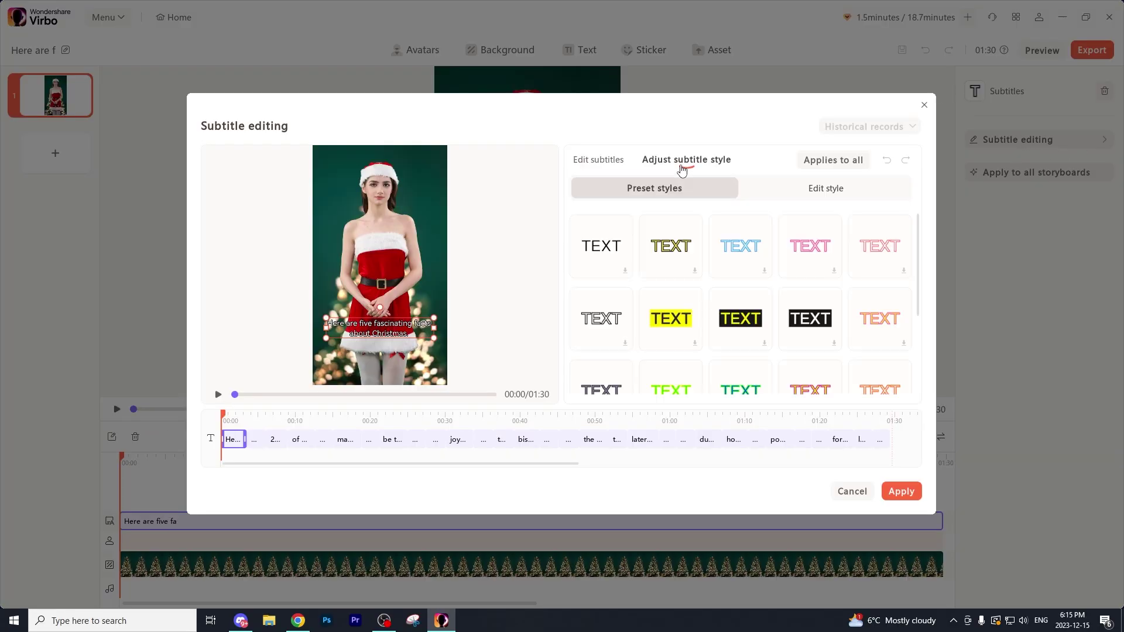
pyautogui.click(820, 188)
pyautogui.scroll(-3, 710, 243)
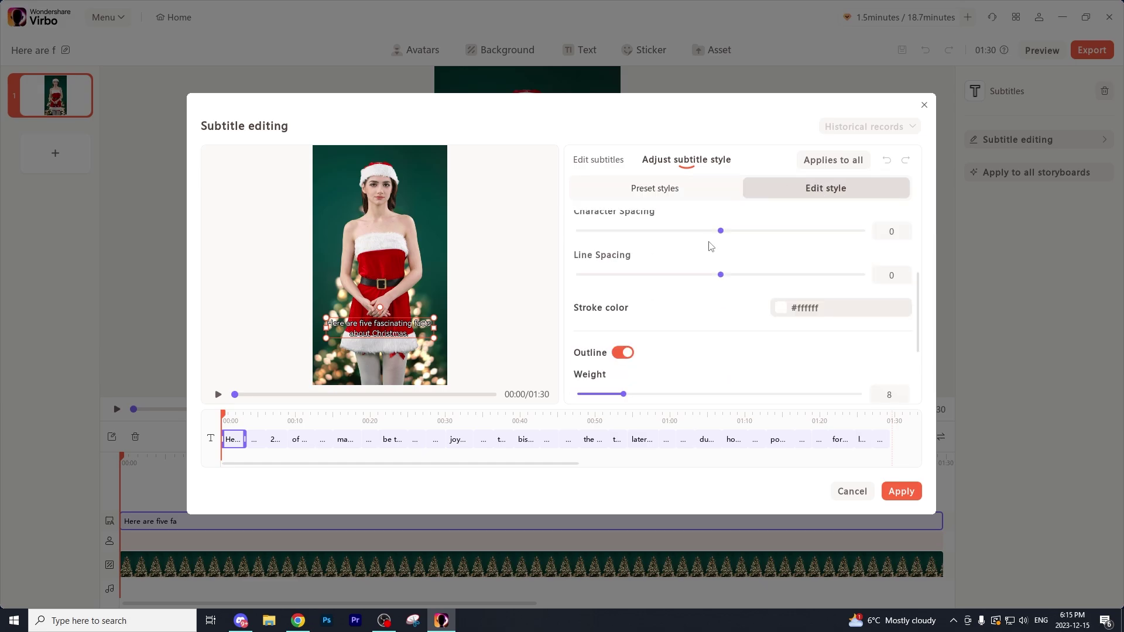
pyautogui.scroll(3, 703, 275)
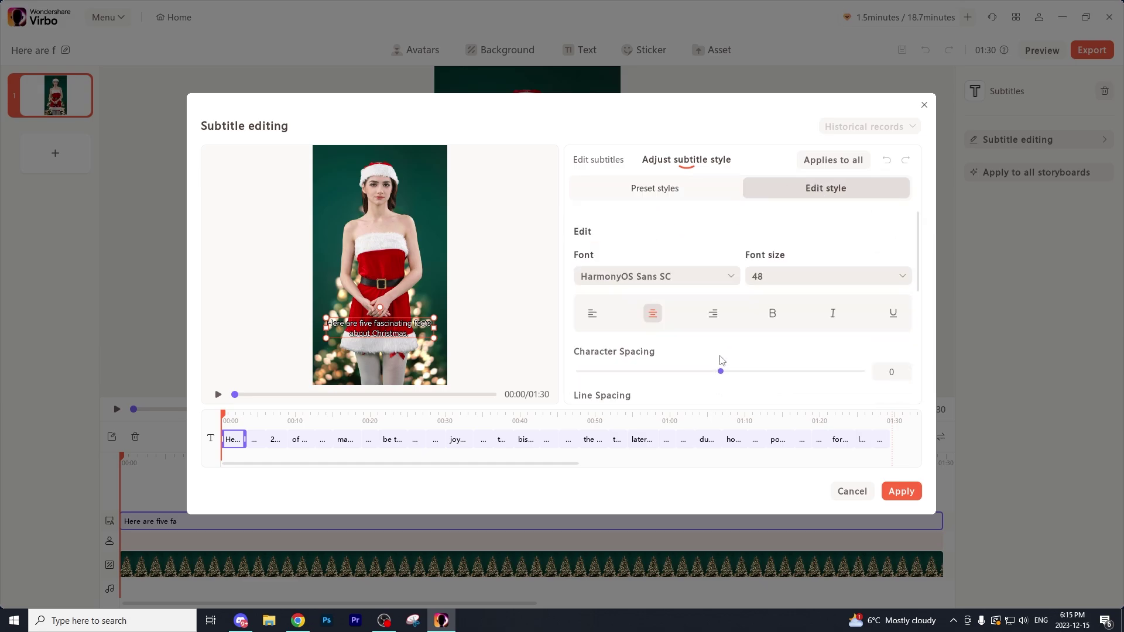
pyautogui.scroll(-5, 714, 346)
pyautogui.scroll(5, 709, 346)
pyautogui.click(650, 276)
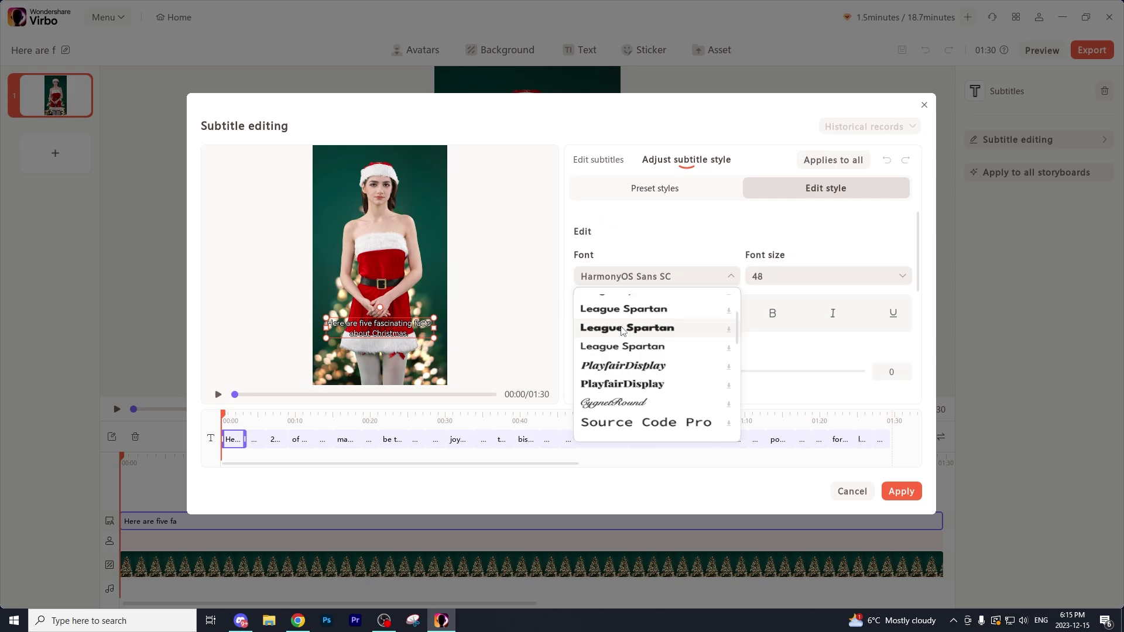
pyautogui.click(621, 329)
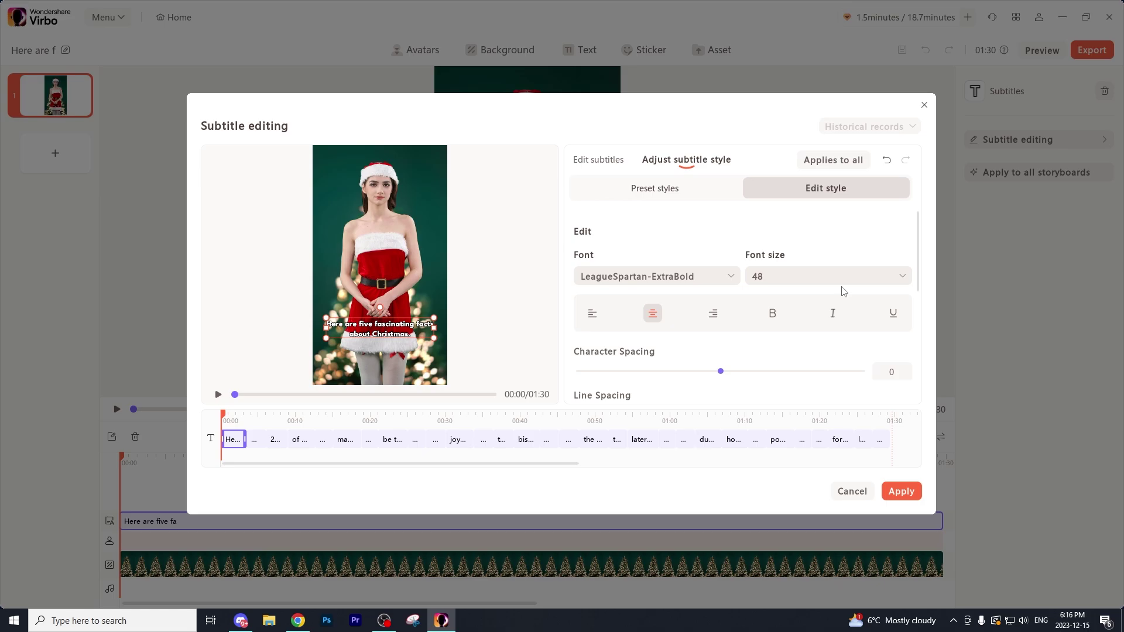
# Step: Set the subtitle's character spacing to 2, make it italic and set the outline weight to 14
pyautogui.moveTo(720, 371); pyautogui.dragTo(724, 371)
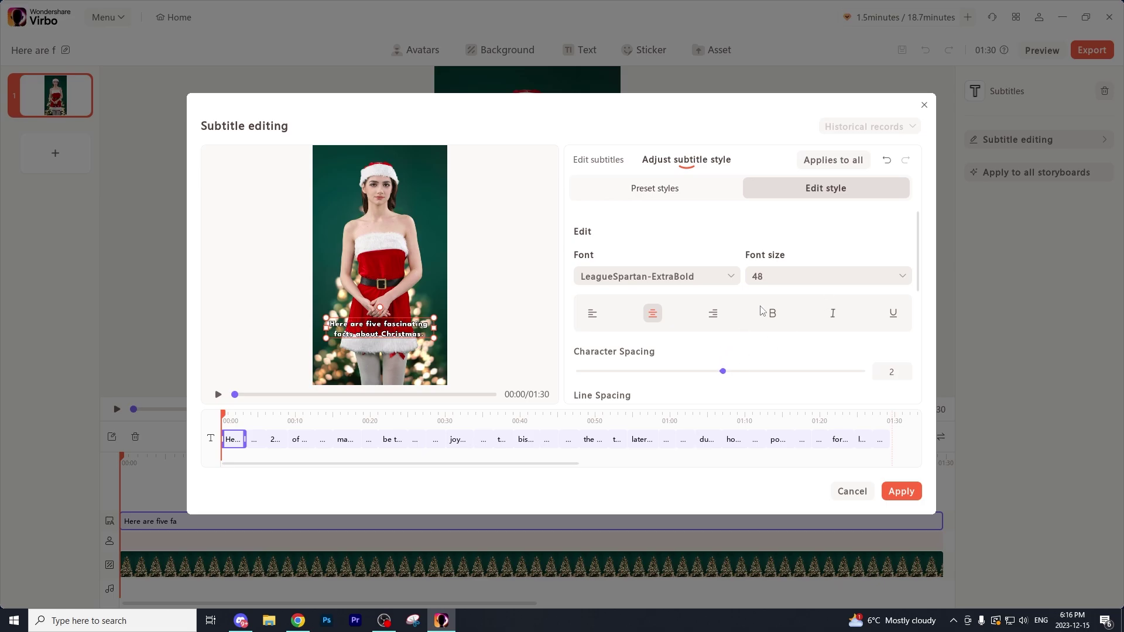
pyautogui.click(833, 313)
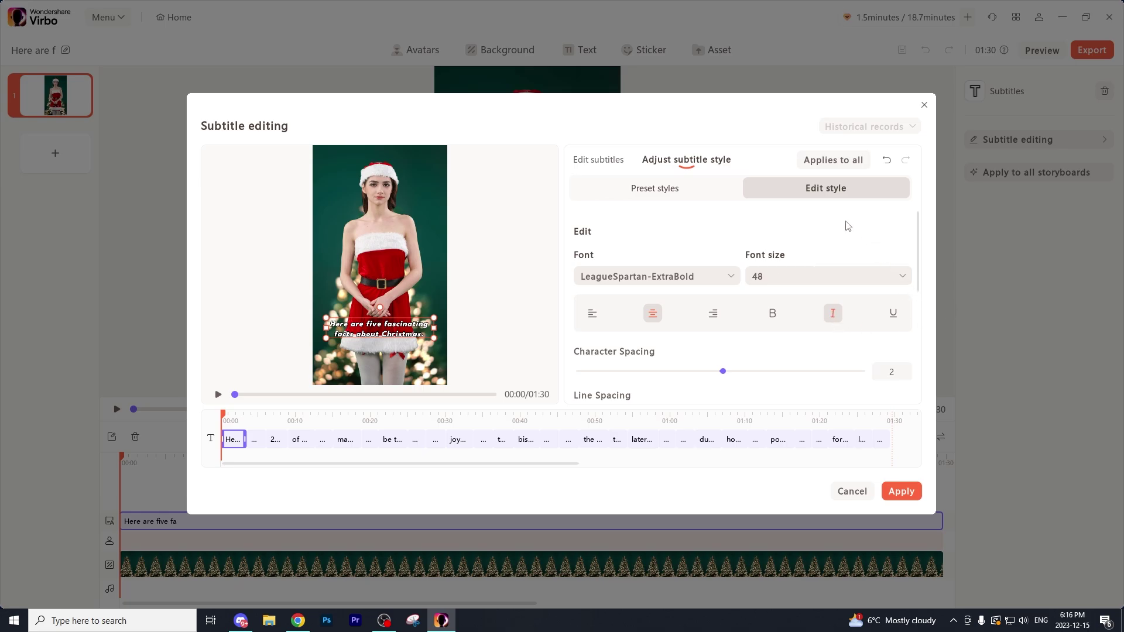
pyautogui.scroll(-5, 775, 232)
pyautogui.moveTo(640, 290); pyautogui.dragTo(659, 291)
pyautogui.scroll(-1, 698, 324)
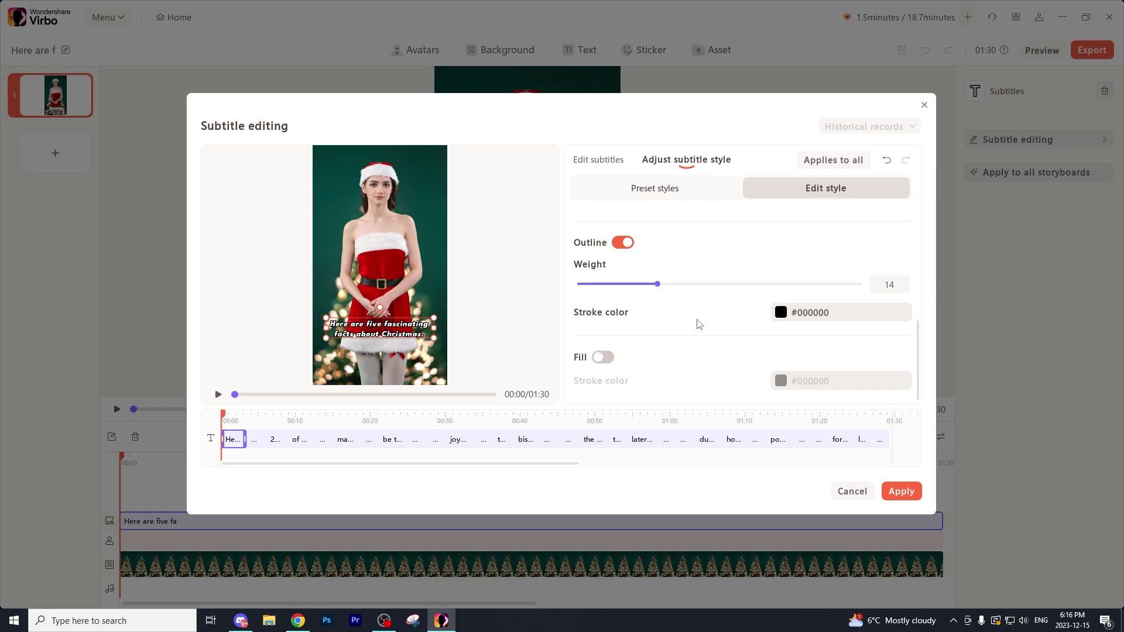
# Step: Apply the style to all subtitles, check several subtitle segments and close the subtitle editor without applying the edits
pyautogui.click(826, 167)
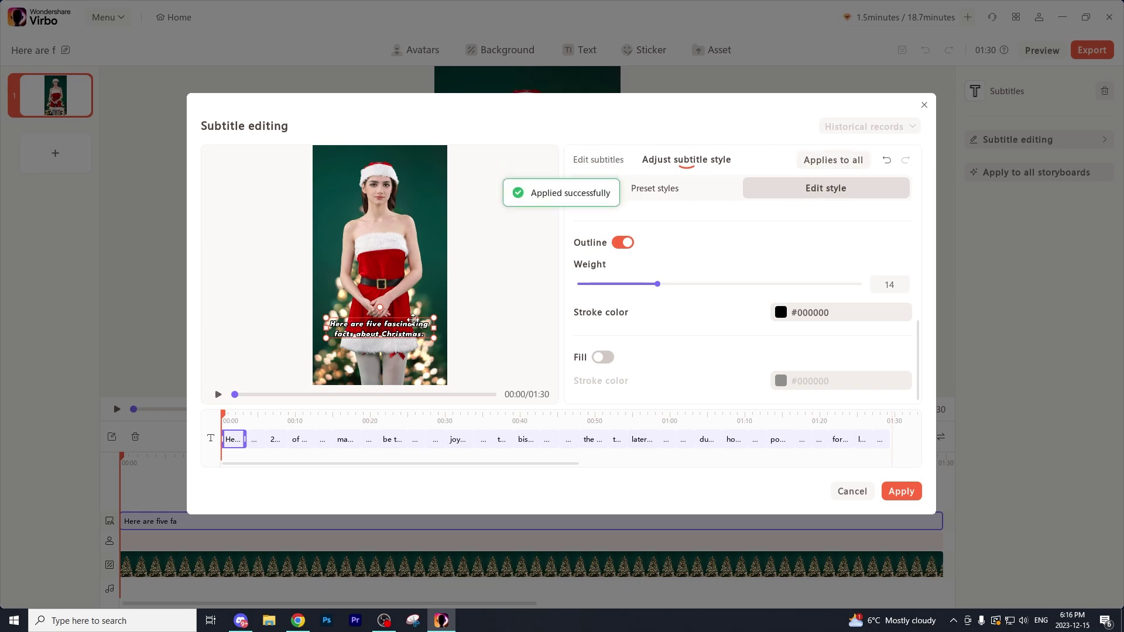
pyautogui.click(271, 446)
pyautogui.click(322, 444)
pyautogui.click(371, 445)
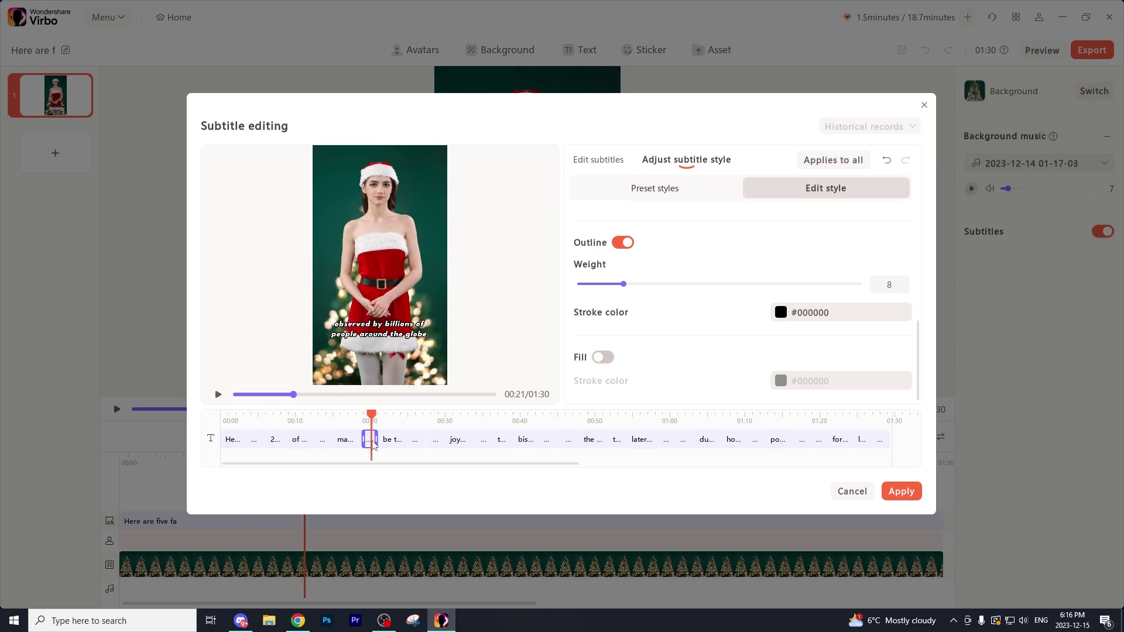
pyautogui.click(424, 445)
pyautogui.press('Escape')
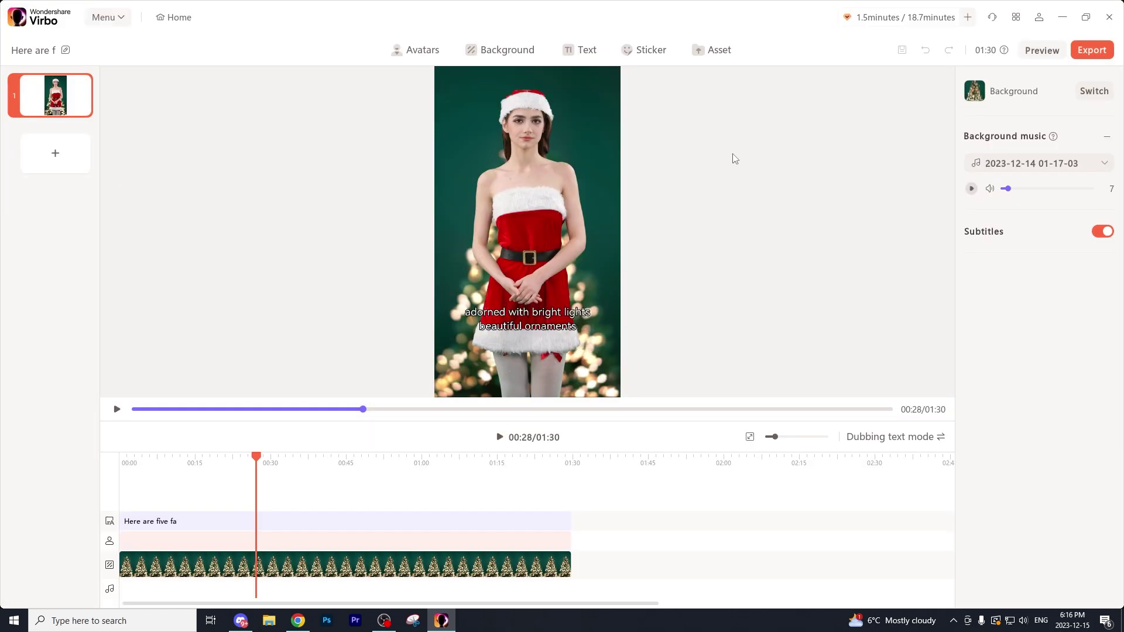
# Step: Add the Merry Christmas sticker with the red star and HAPPY ribbon, enlarged and centered over the avatar's head
pyautogui.click(642, 51)
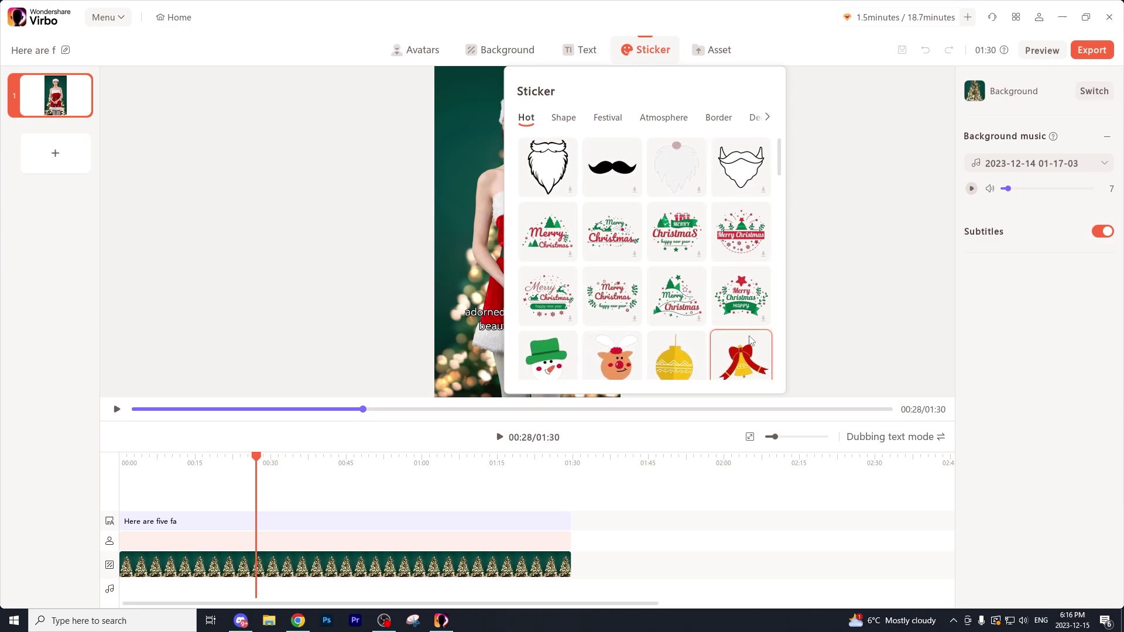
pyautogui.click(740, 302)
pyautogui.moveTo(527, 245); pyautogui.dragTo(540, 97)
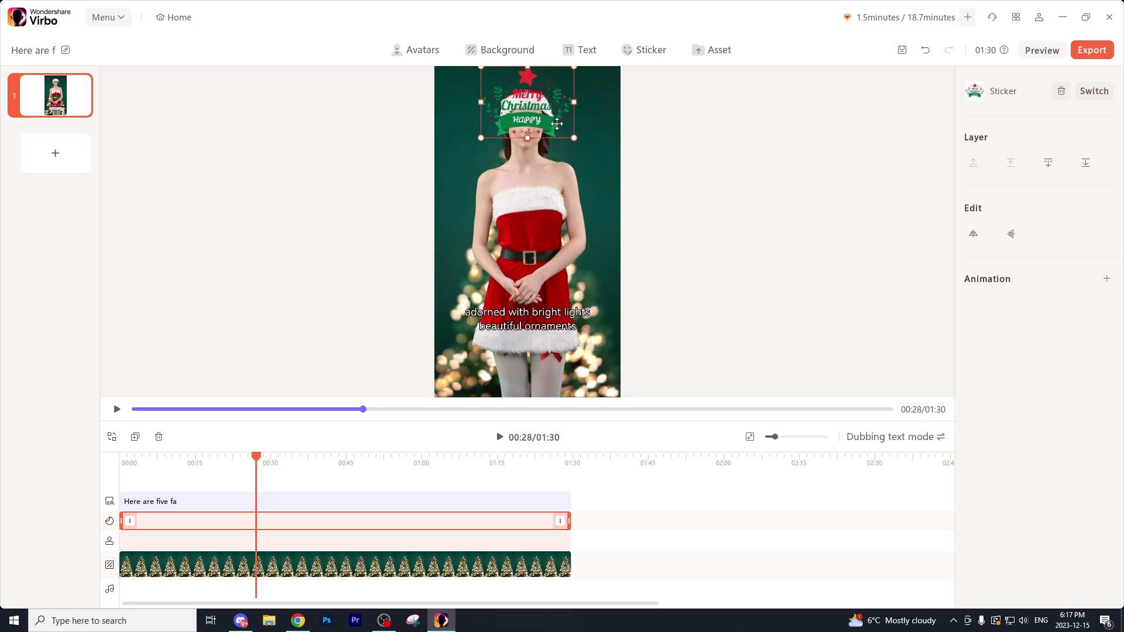
pyautogui.moveTo(574, 140); pyautogui.dragTo(614, 170)
pyautogui.moveTo(567, 117); pyautogui.dragTo(547, 124)
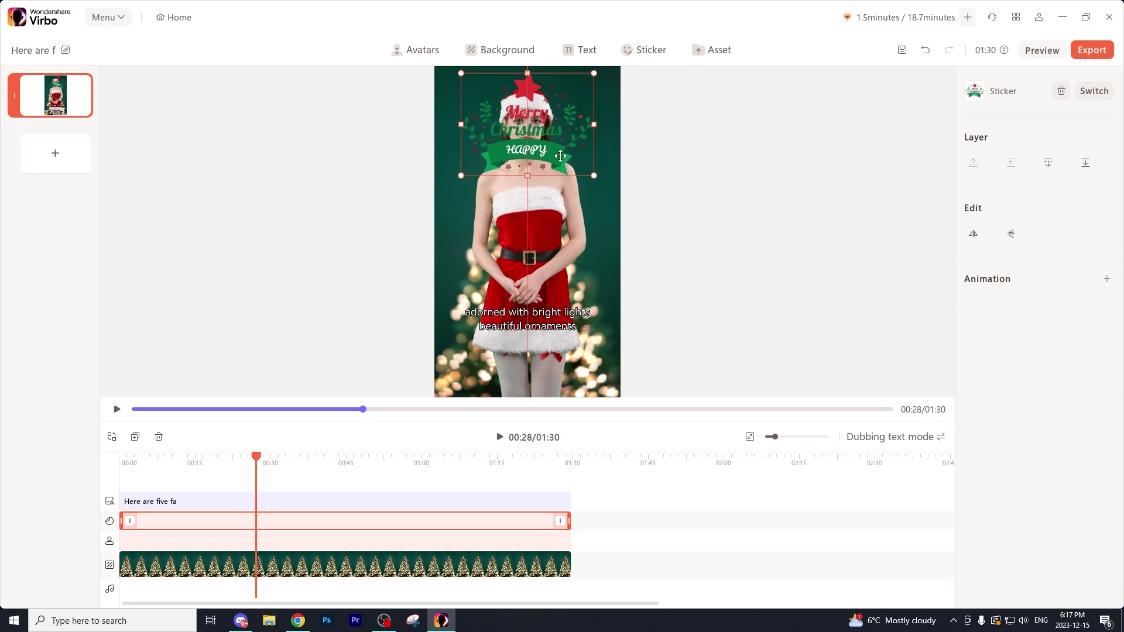
# Step: Move the Merry Christmas sticker down a layer behind the avatar and enlarge it slightly
pyautogui.rightClick(544, 116)
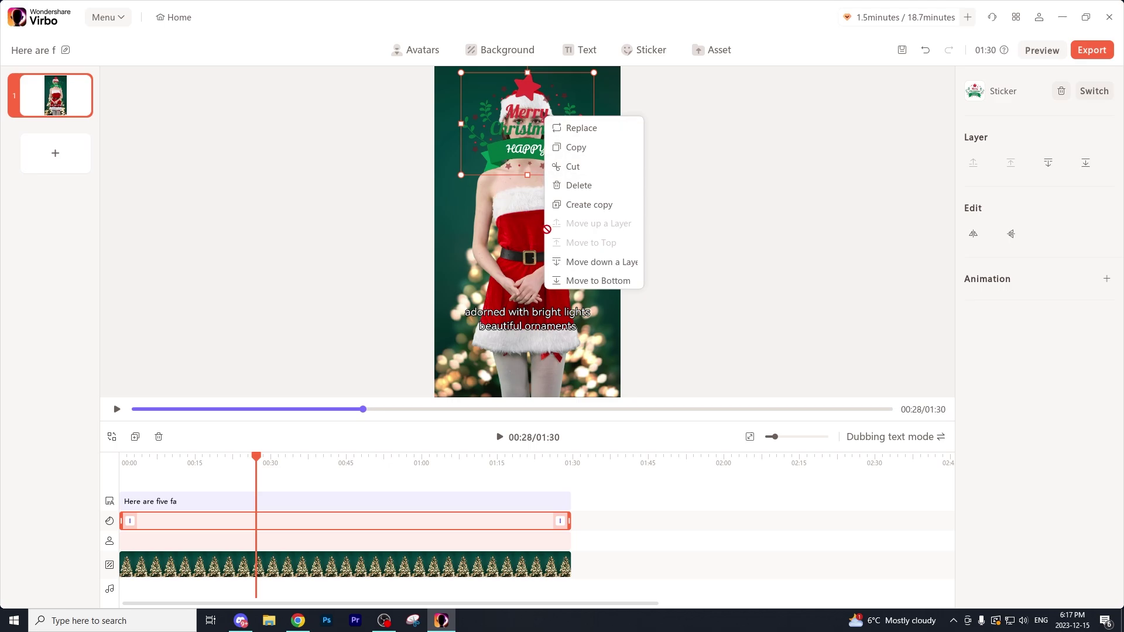
pyautogui.click(584, 262)
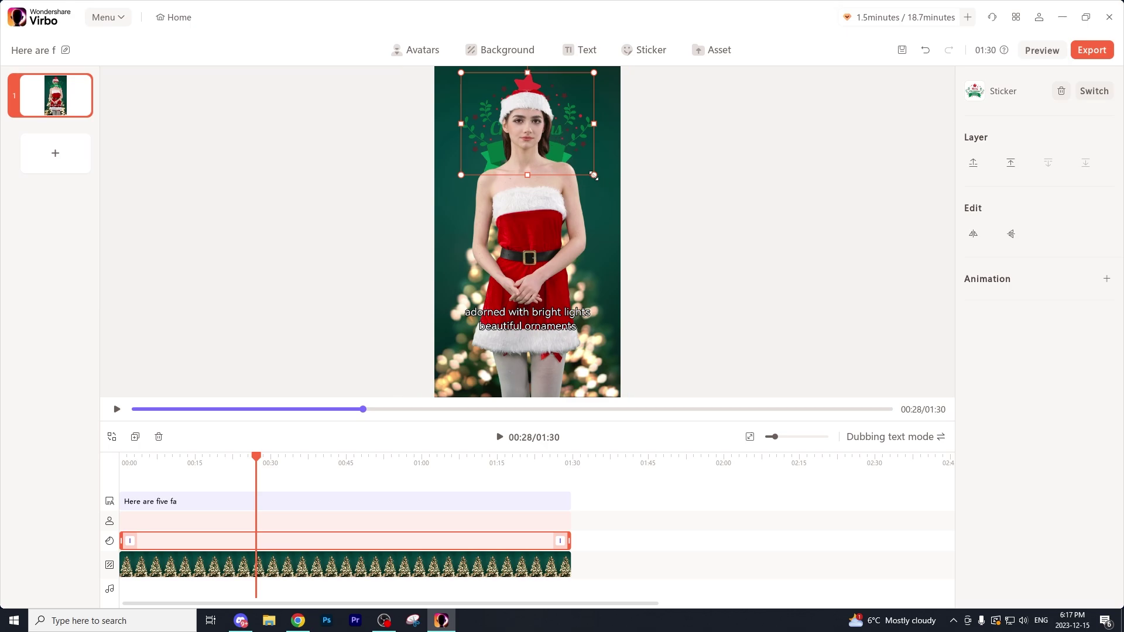
pyautogui.moveTo(593, 174); pyautogui.dragTo(603, 182)
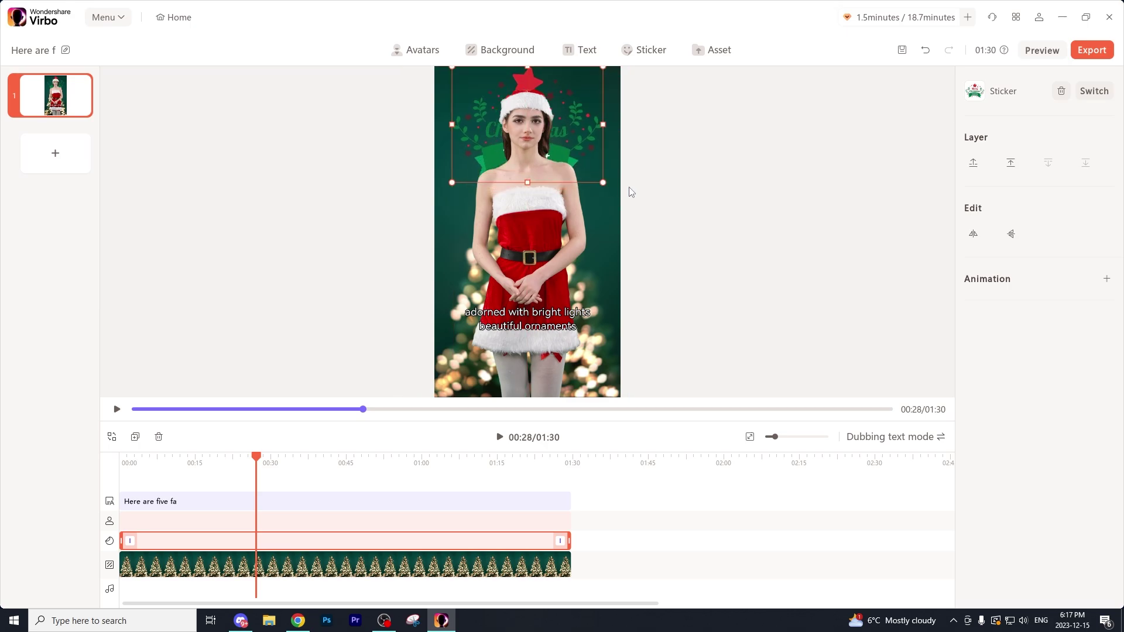
# Step: Inspect the settings of the scene, the subtitles at 00:16 and the avatar
pyautogui.click(59, 115)
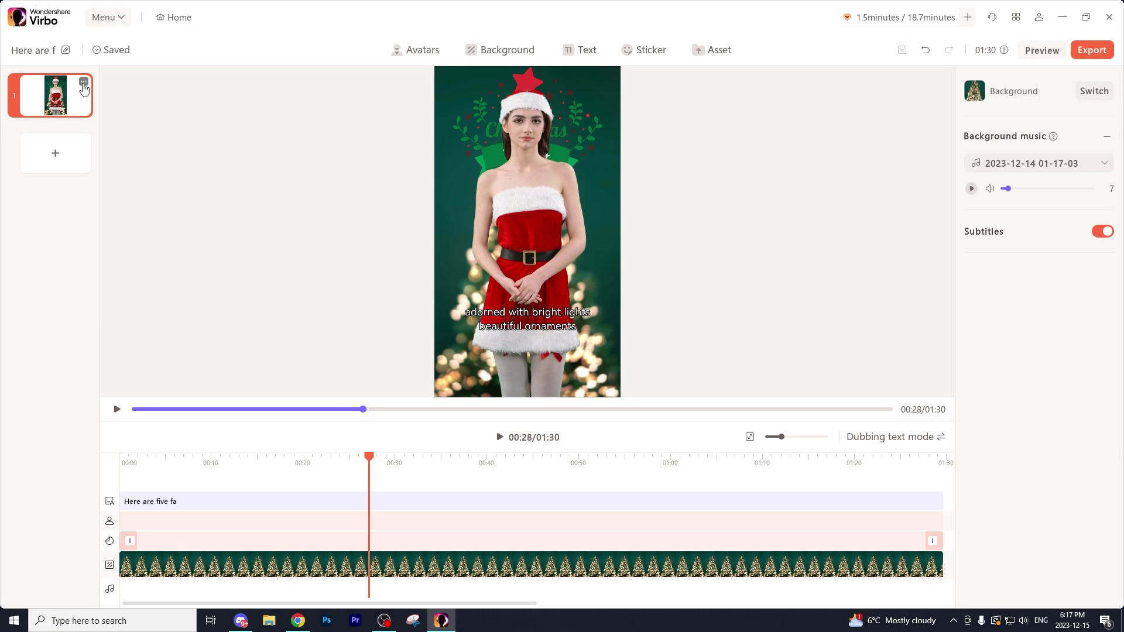
pyautogui.click(261, 504)
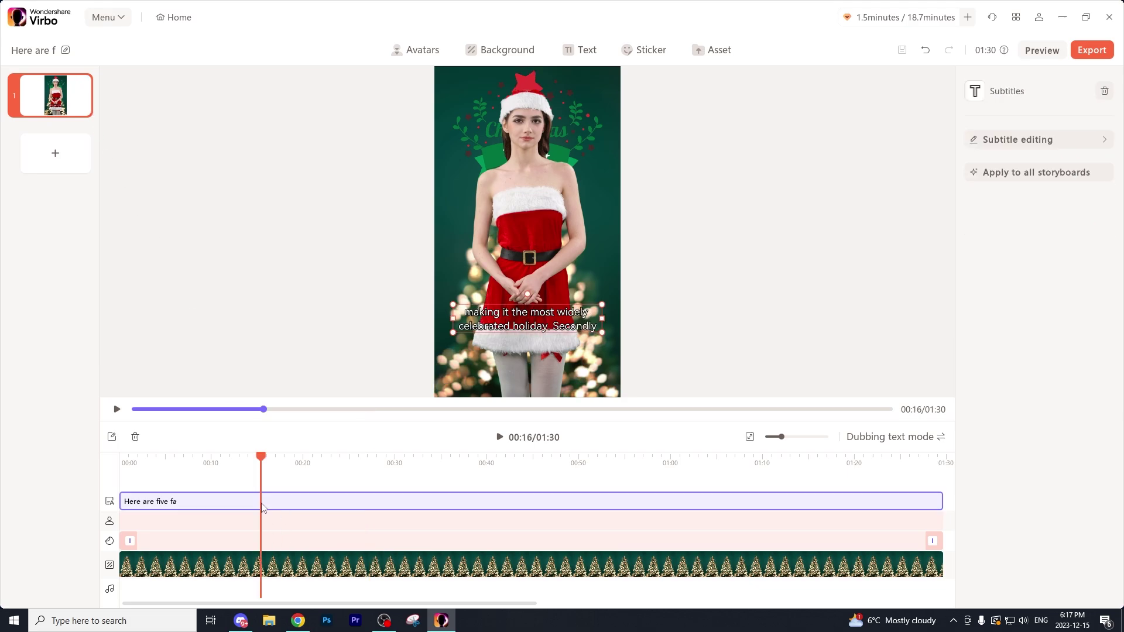
pyautogui.click(532, 231)
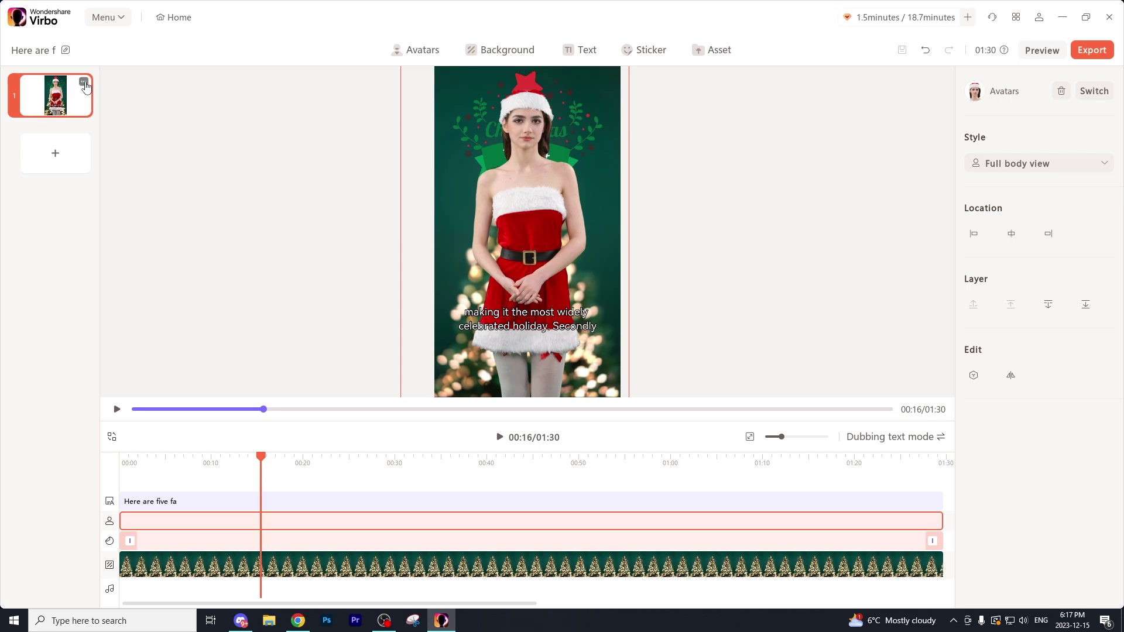
# Step: Duplicate the first scene to add a copy as scene 2
pyautogui.click(84, 84)
pyautogui.click(120, 89)
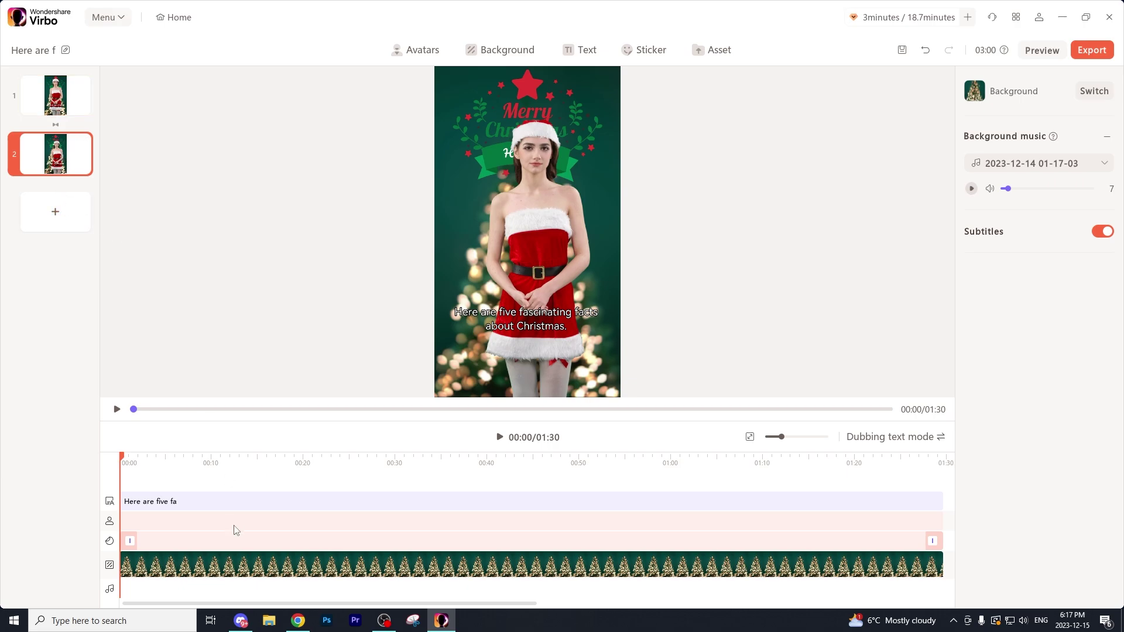
# Step: Open the duplicated scene's text script, view its AI script optimization options and close them without applying
pyautogui.click(222, 502)
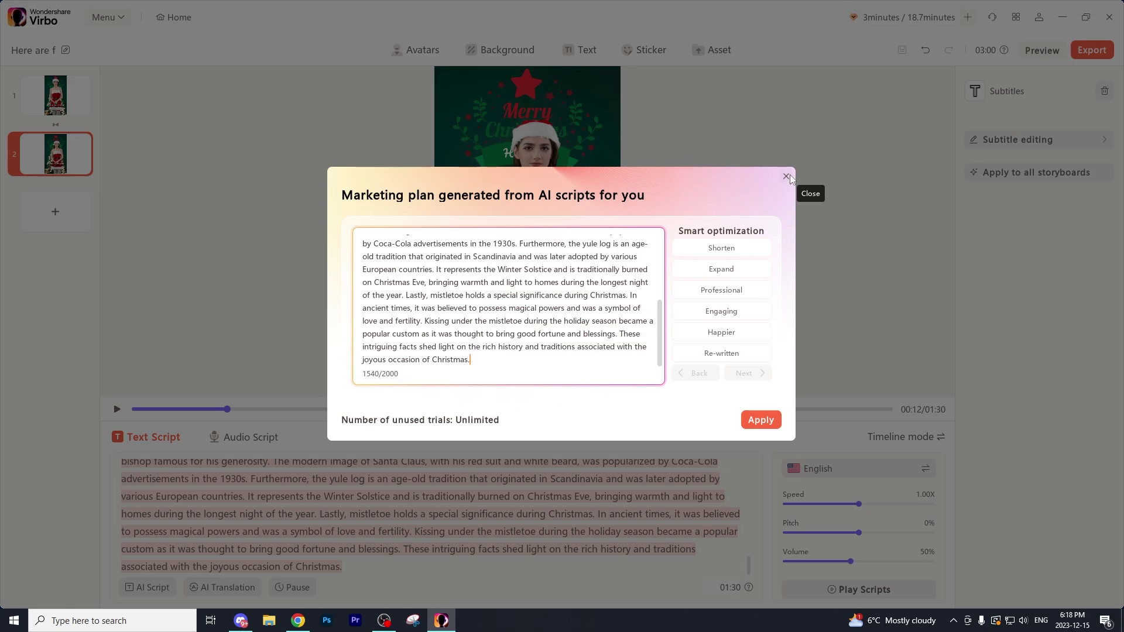
pyautogui.click(786, 176)
pyautogui.click(522, 183)
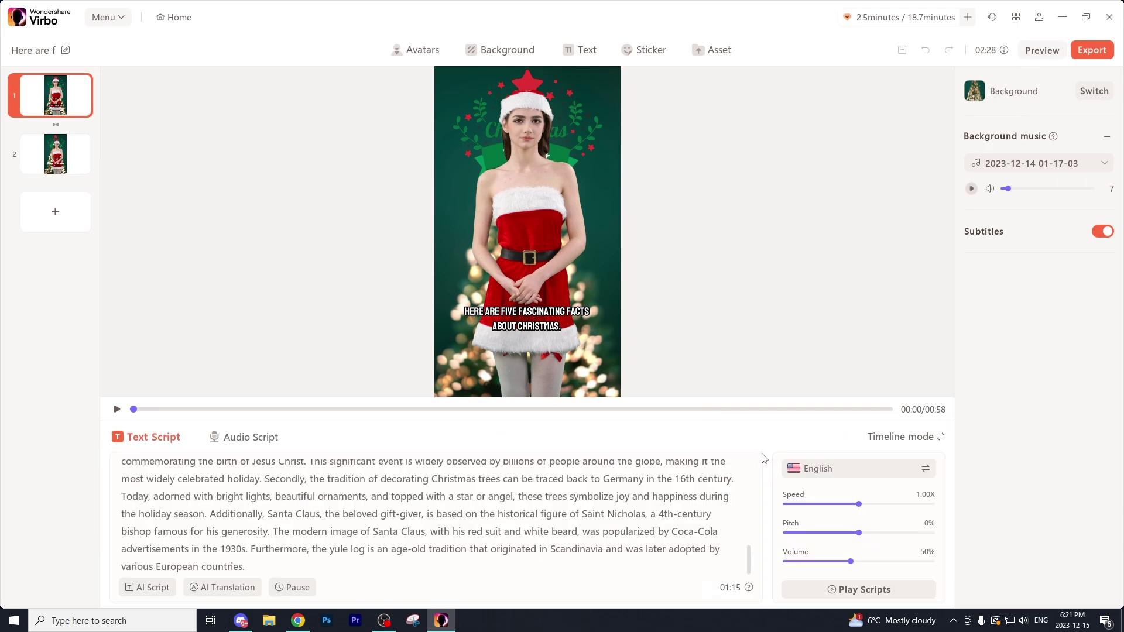
# Step: Change the first scene's voiceover to the female English (Australia) voice described as Sweet | Lively
pyautogui.click(862, 467)
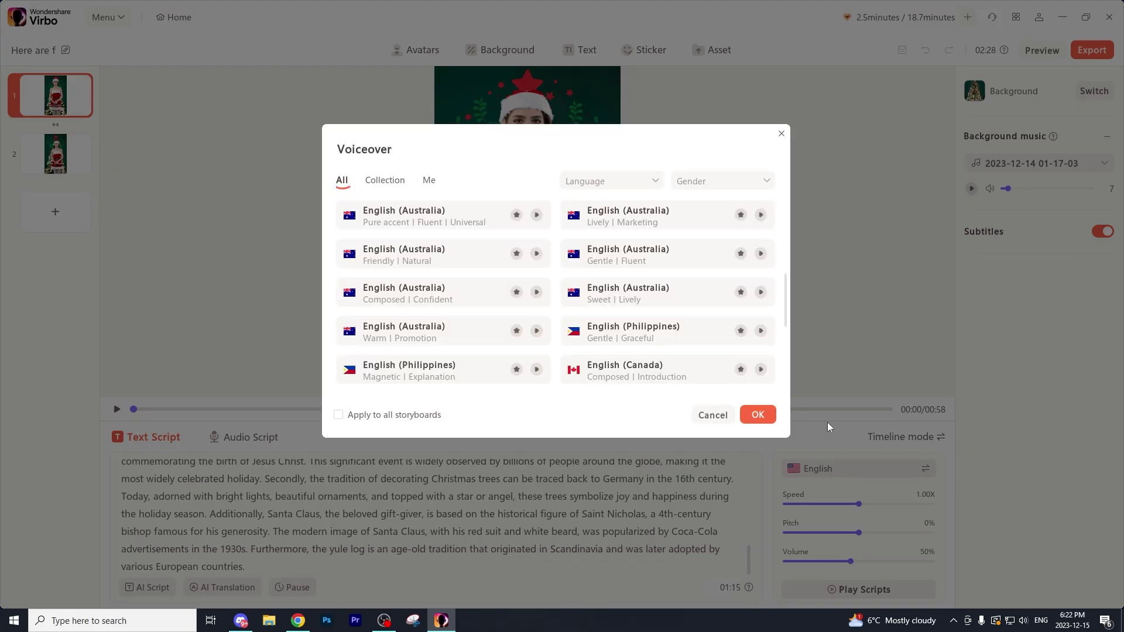
pyautogui.scroll(-3, 618, 284)
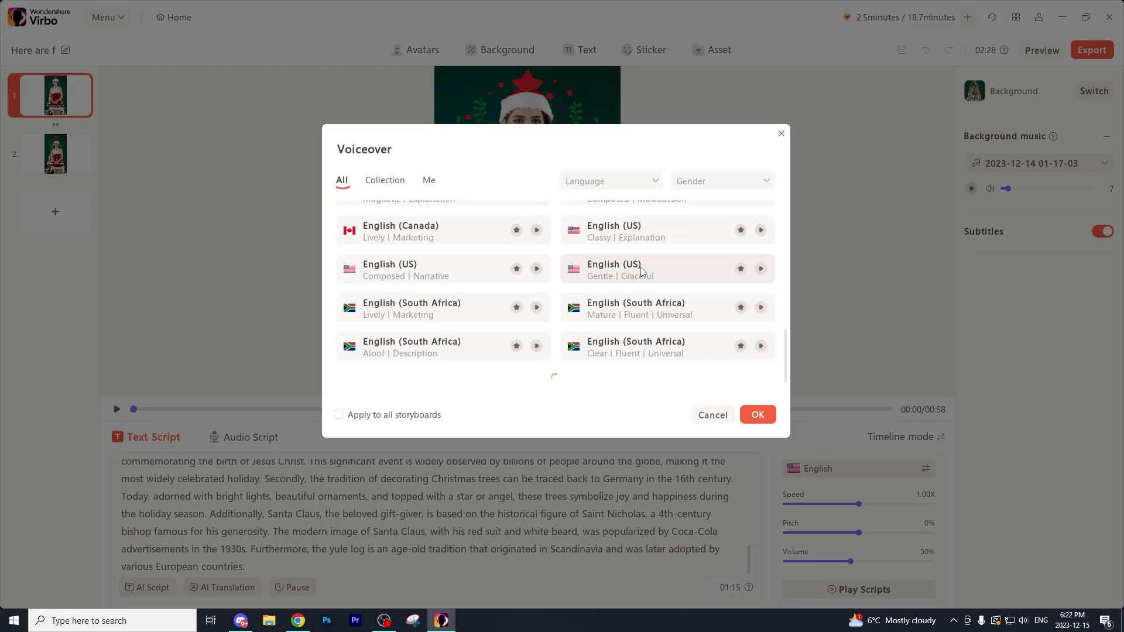
pyautogui.scroll(10, 638, 267)
pyautogui.click(722, 181)
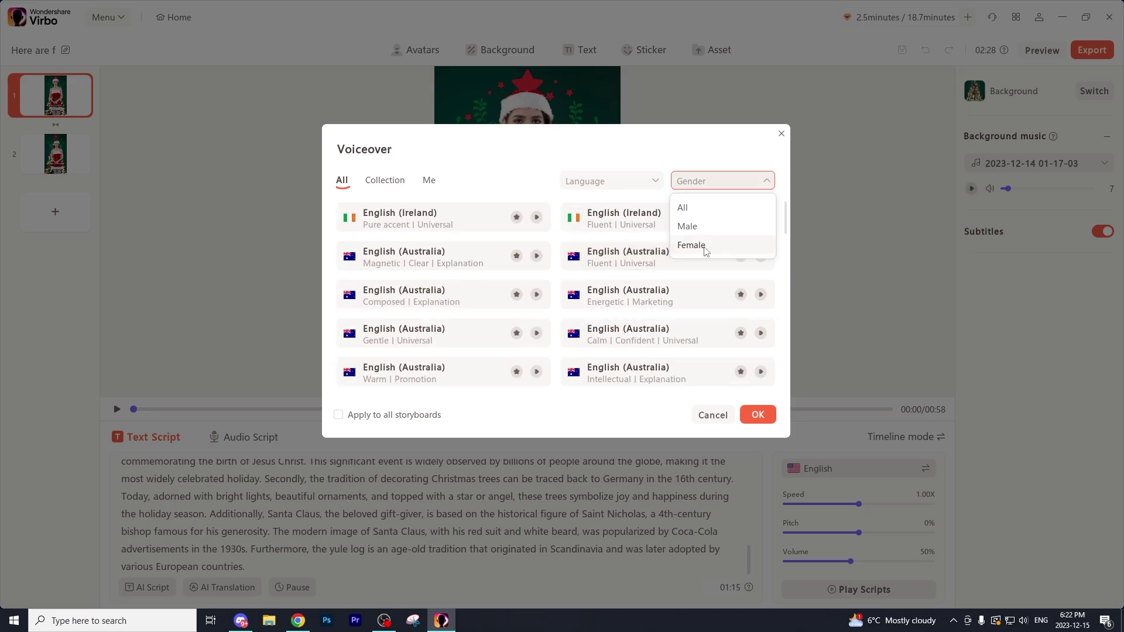
pyautogui.click(691, 245)
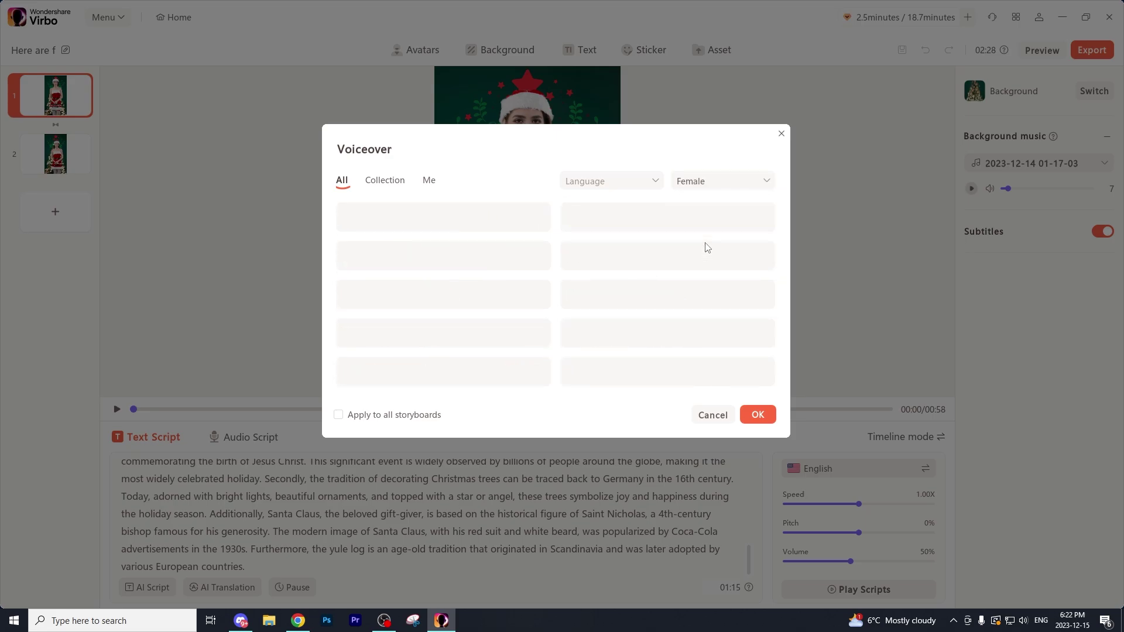
pyautogui.scroll(-5, 484, 304)
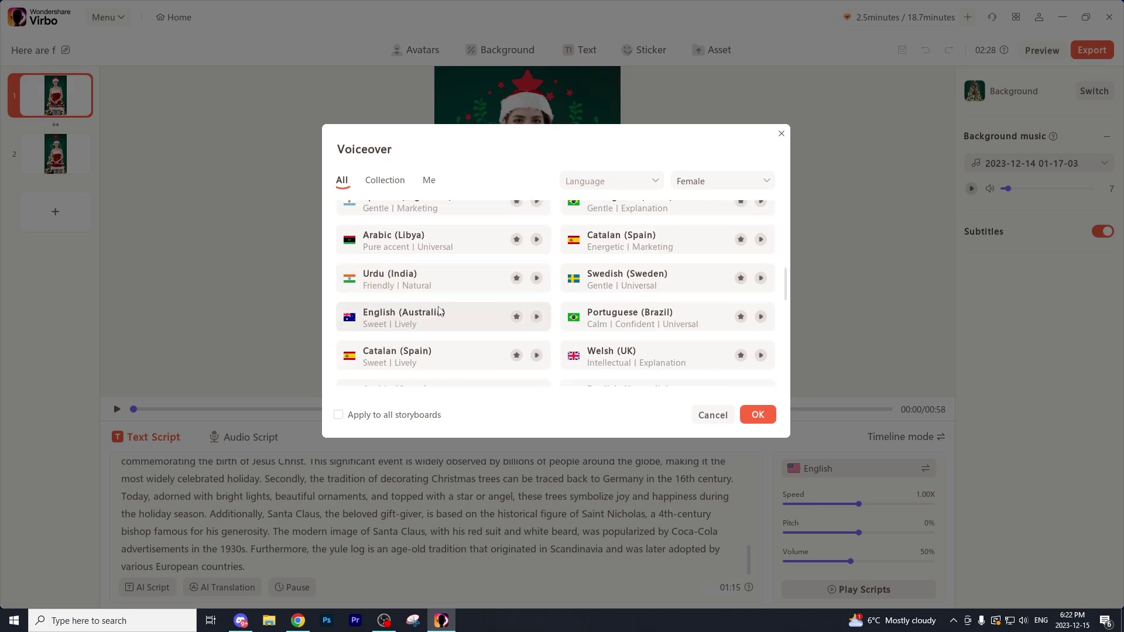
pyautogui.click(431, 327)
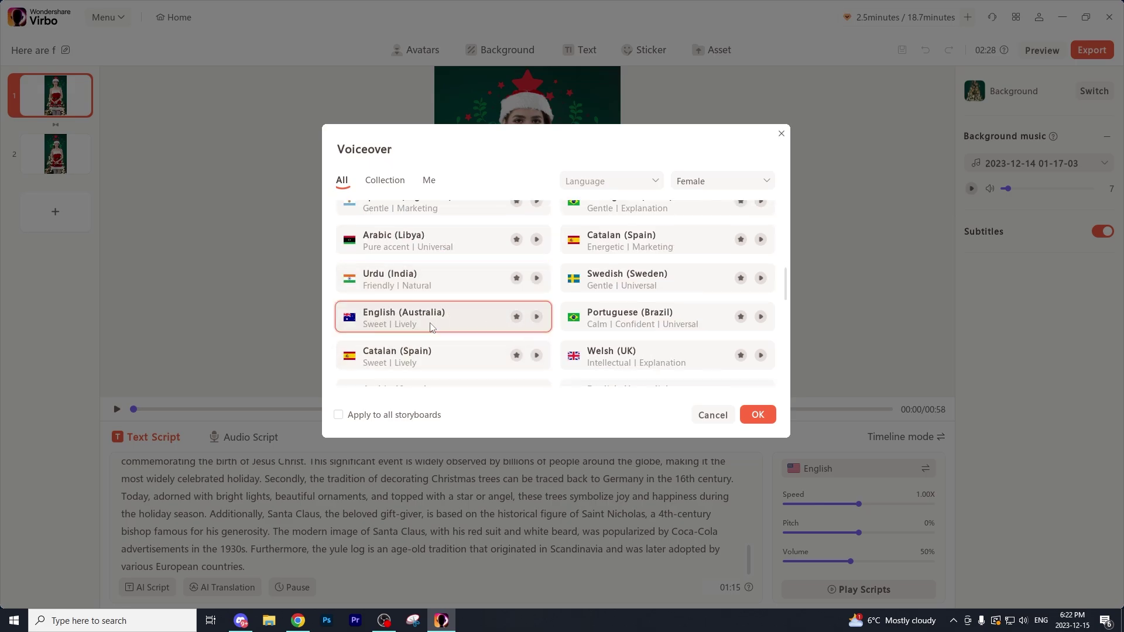
pyautogui.click(755, 415)
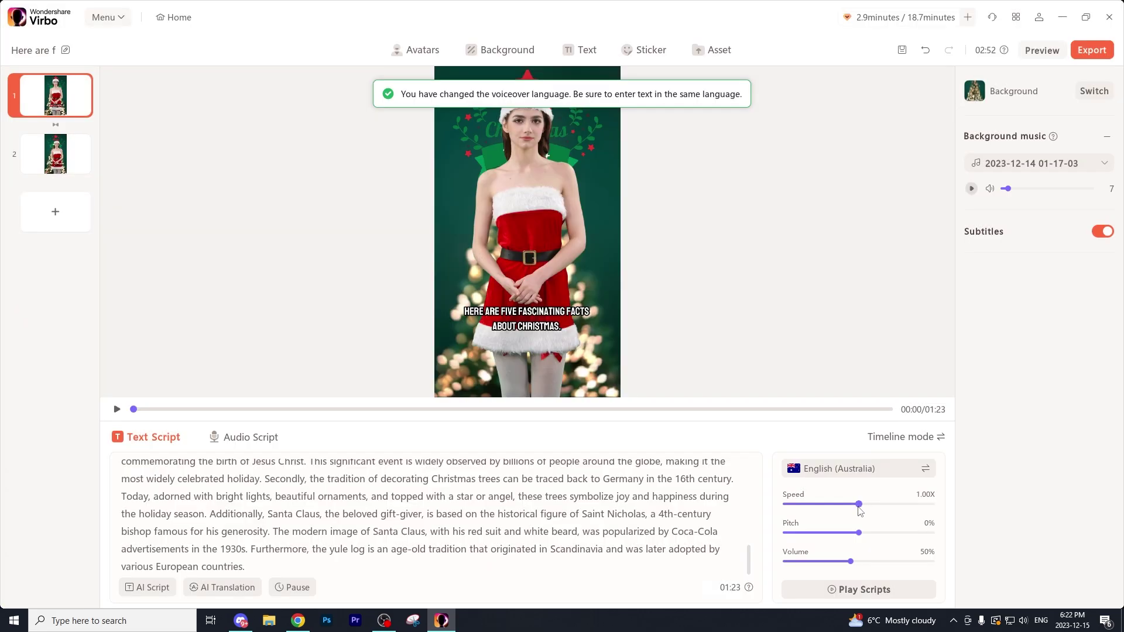